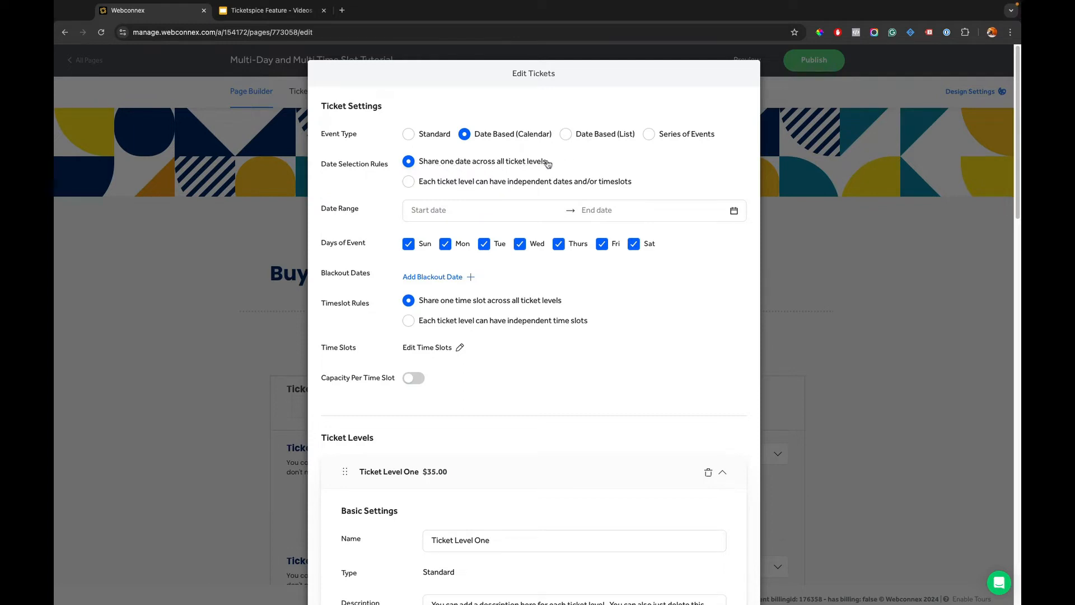
# Set the shared ticket date range to September 2, 2024 through October 31, 2024, and save the page
pyautogui.click(458, 210)
pyautogui.click(437, 282)
pyautogui.click(631, 350)
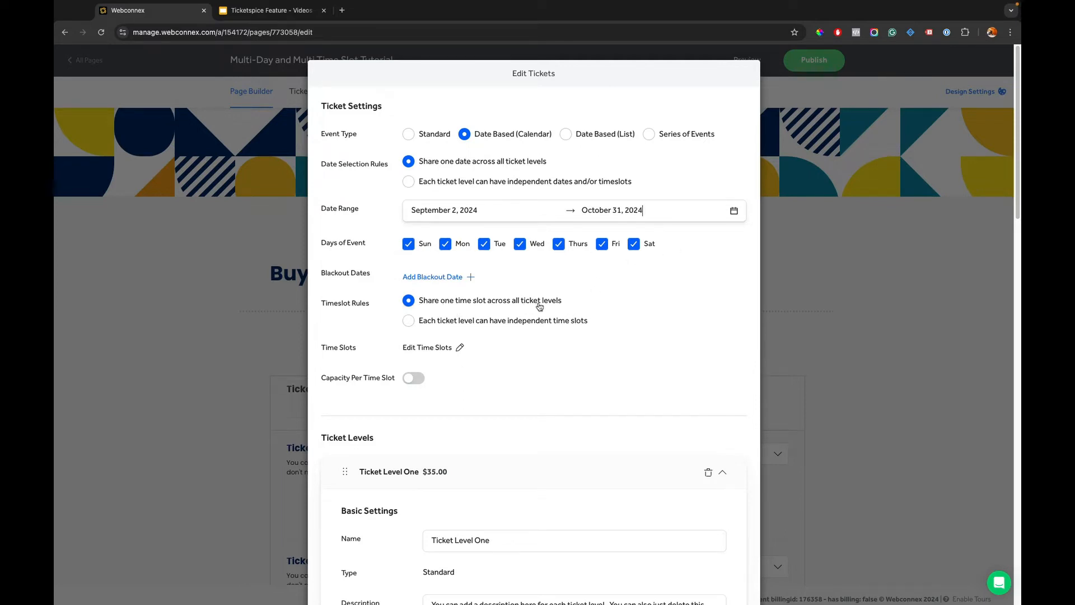
pyautogui.scroll(-6, 537, 302)
pyautogui.scroll(-10, 529, 302)
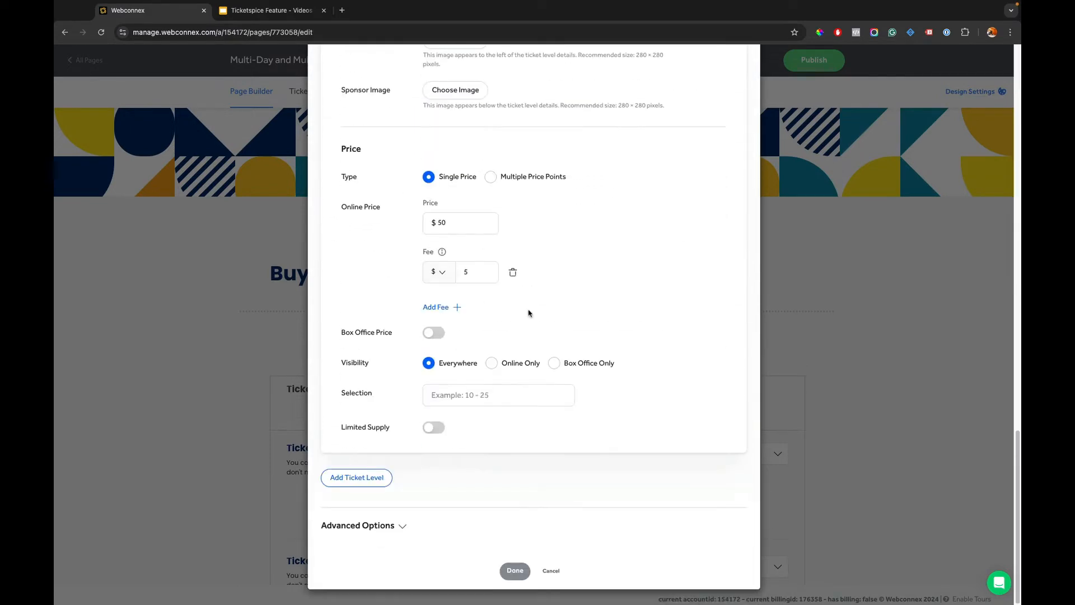
pyautogui.click(518, 570)
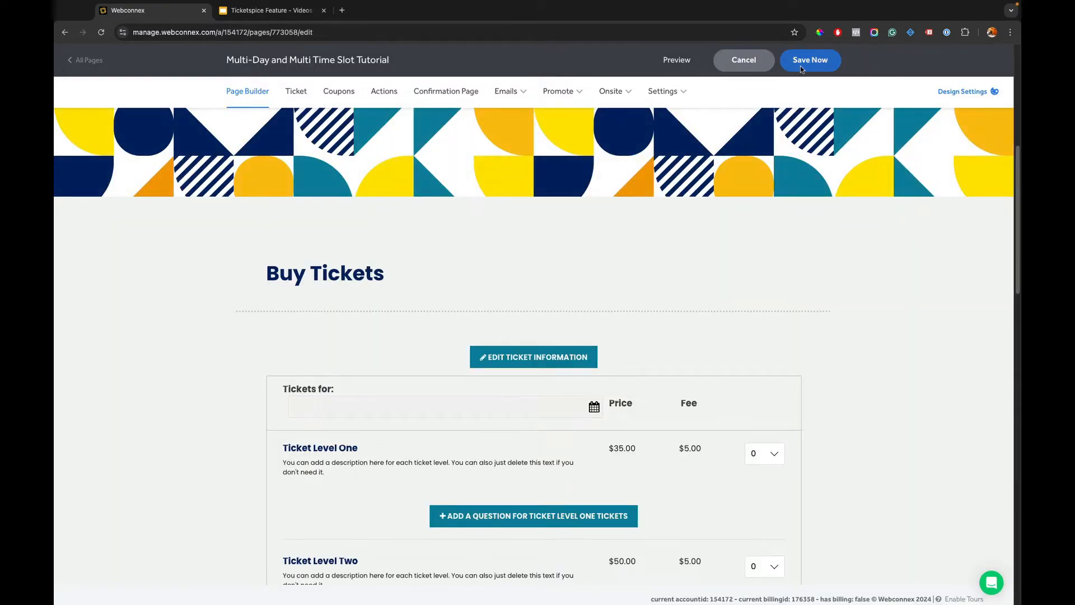
pyautogui.click(801, 66)
# Preview the ticket page, choose September 12, 2024 as the ticket date, and close the preview
pyautogui.click(742, 60)
pyautogui.scroll(-8, 638, 223)
pyautogui.click(532, 349)
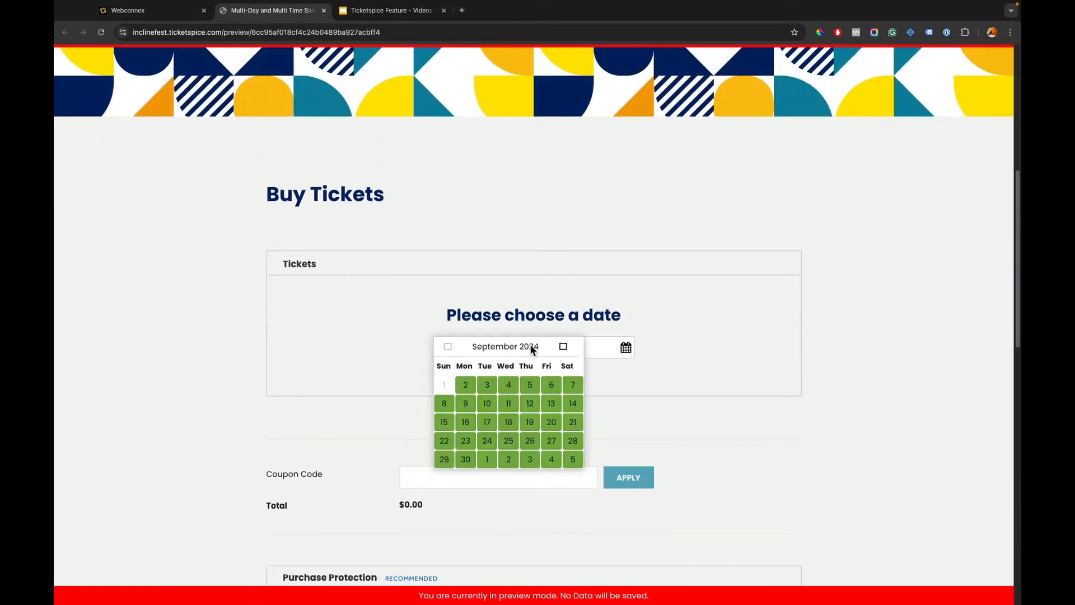
pyautogui.click(530, 402)
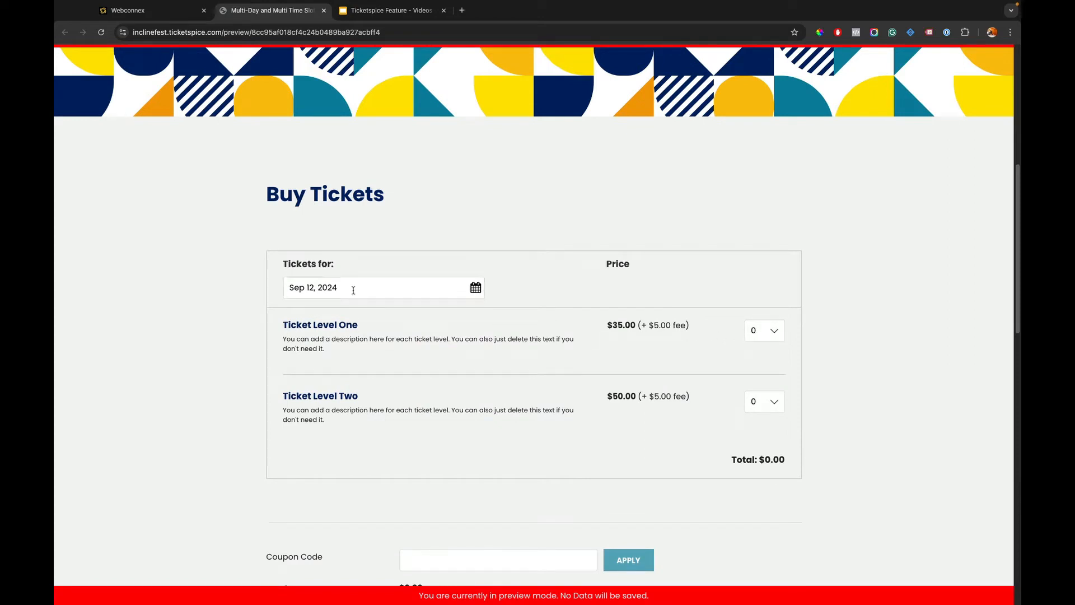
pyautogui.click(323, 10)
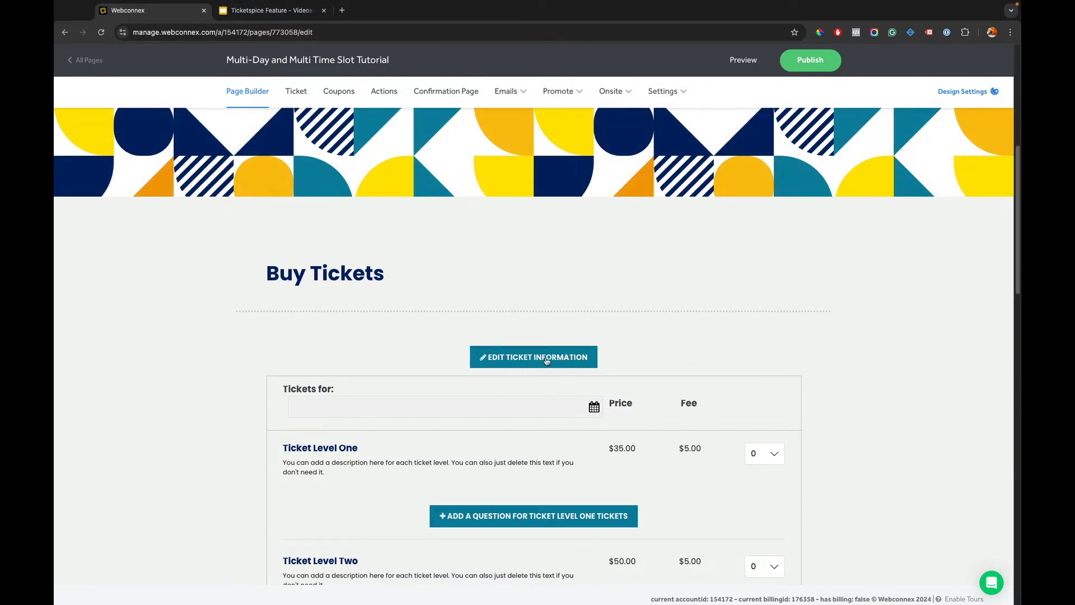
# Add shared time slots at 8, 9, 10 and 11 AM, spaced 60 minutes apart, and save the page
pyautogui.click(547, 360)
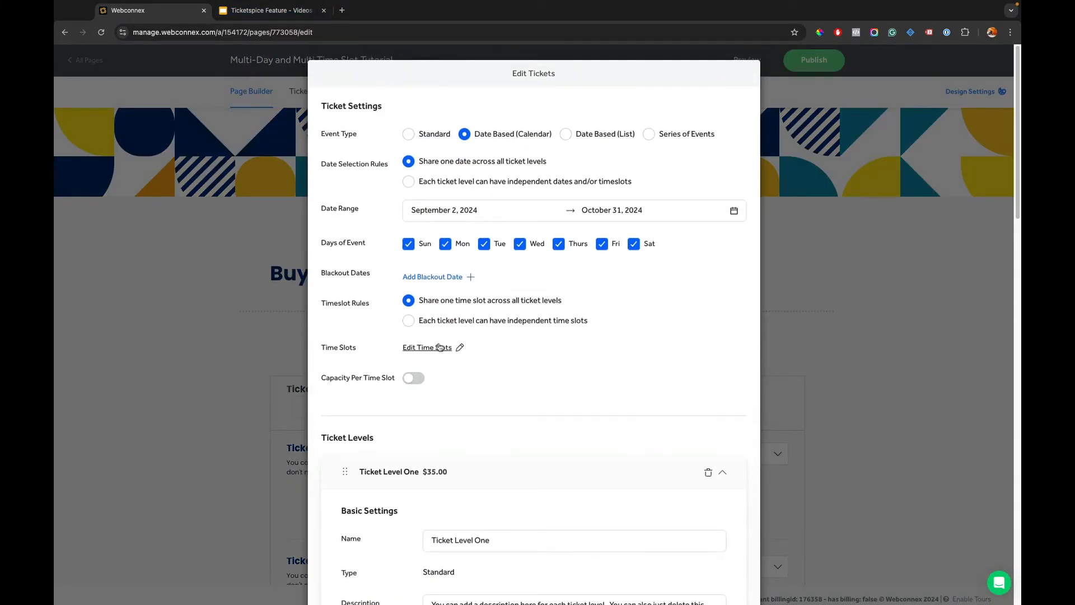
pyautogui.click(438, 346)
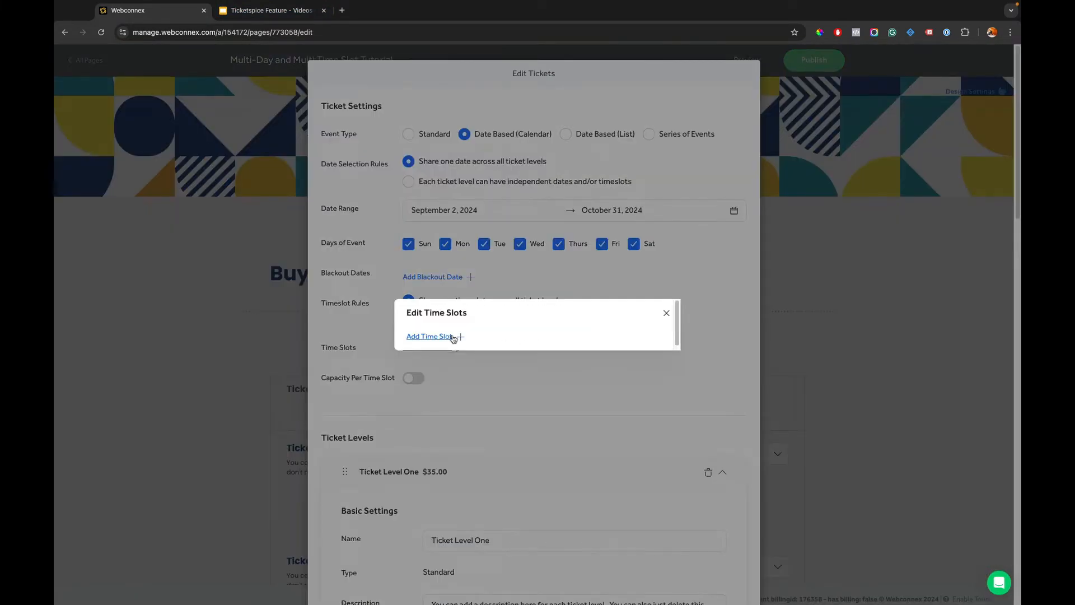
pyautogui.click(550, 354)
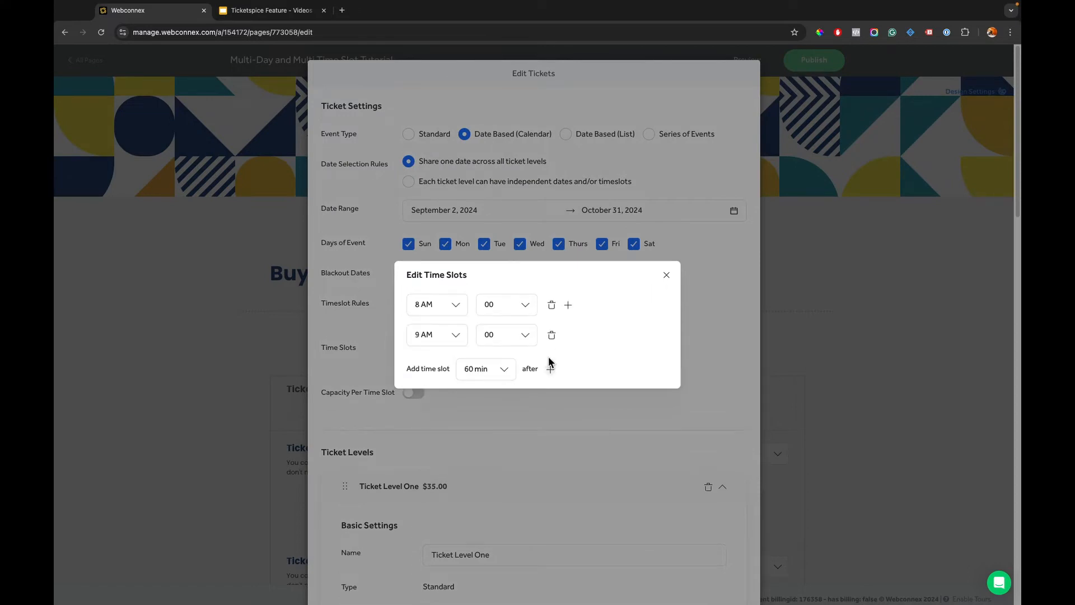
pyautogui.click(550, 368)
pyautogui.click(550, 384)
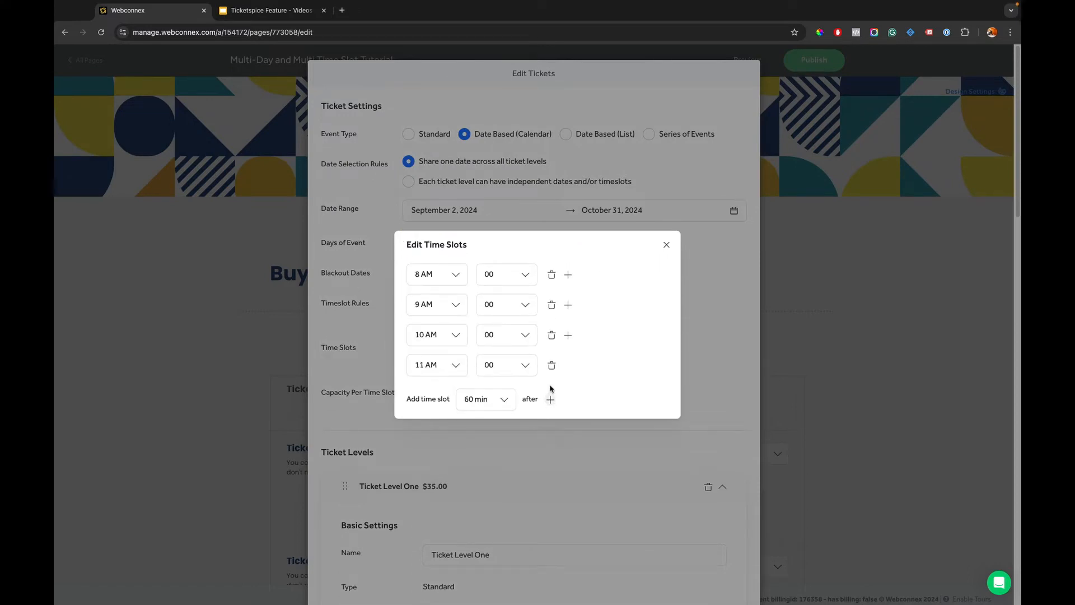
pyautogui.click(666, 245)
pyautogui.scroll(-9, 657, 264)
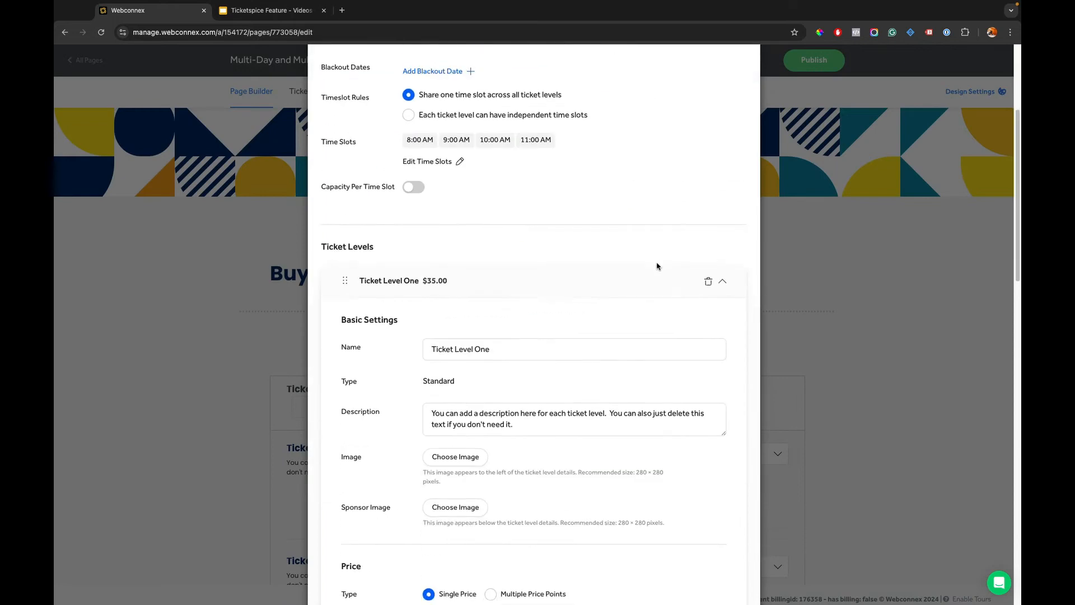
pyautogui.click(515, 570)
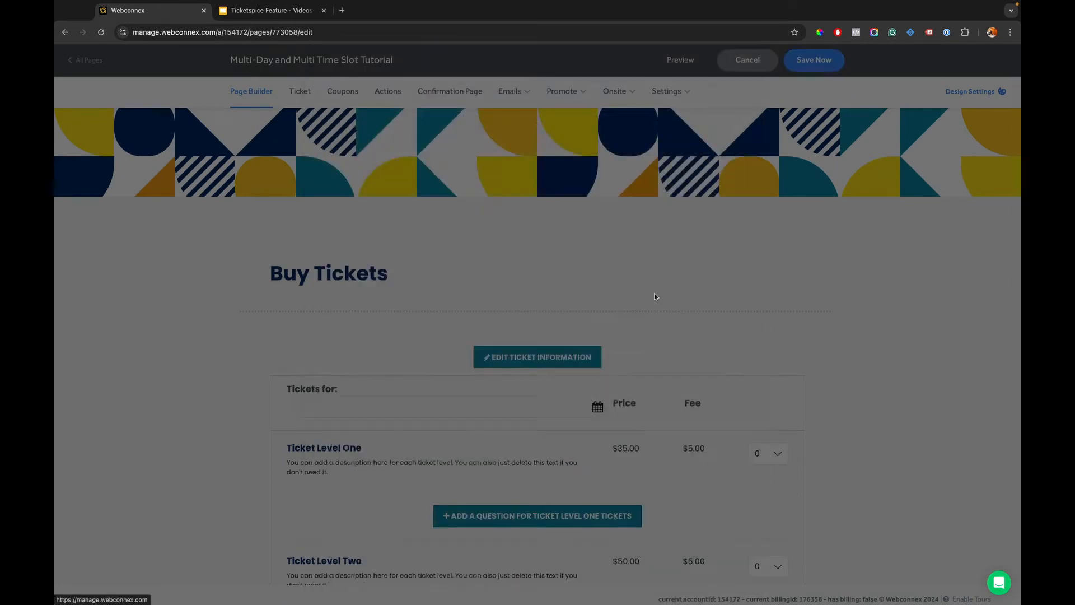
pyautogui.click(809, 61)
# Preview the ticket page with September 5, 2024 and the 8:00 AM time slot selected, and close the preview
pyautogui.click(676, 60)
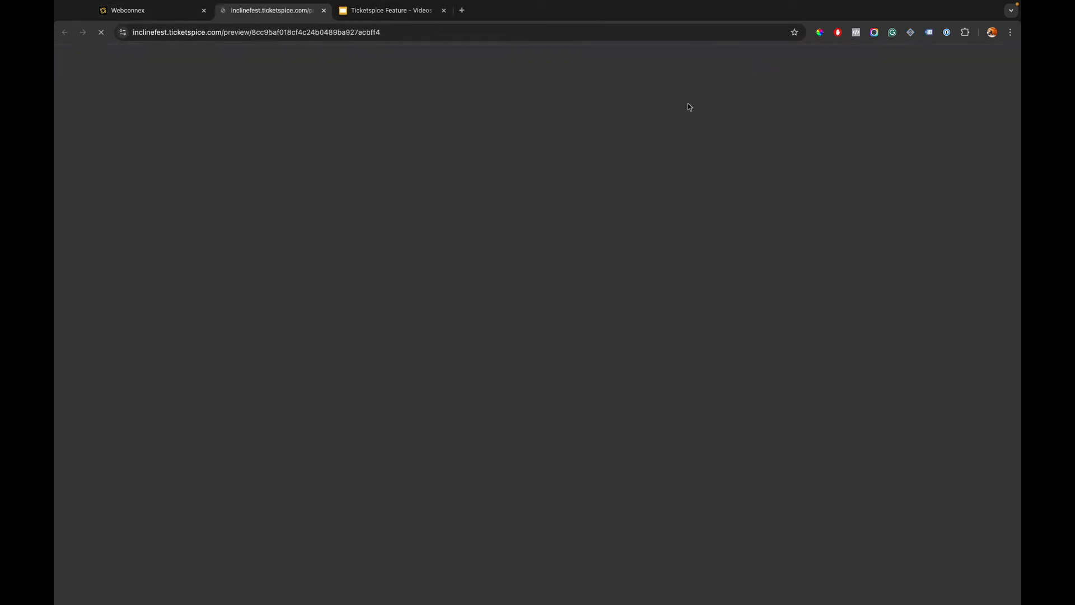
pyautogui.scroll(-5, 586, 247)
pyautogui.click(504, 423)
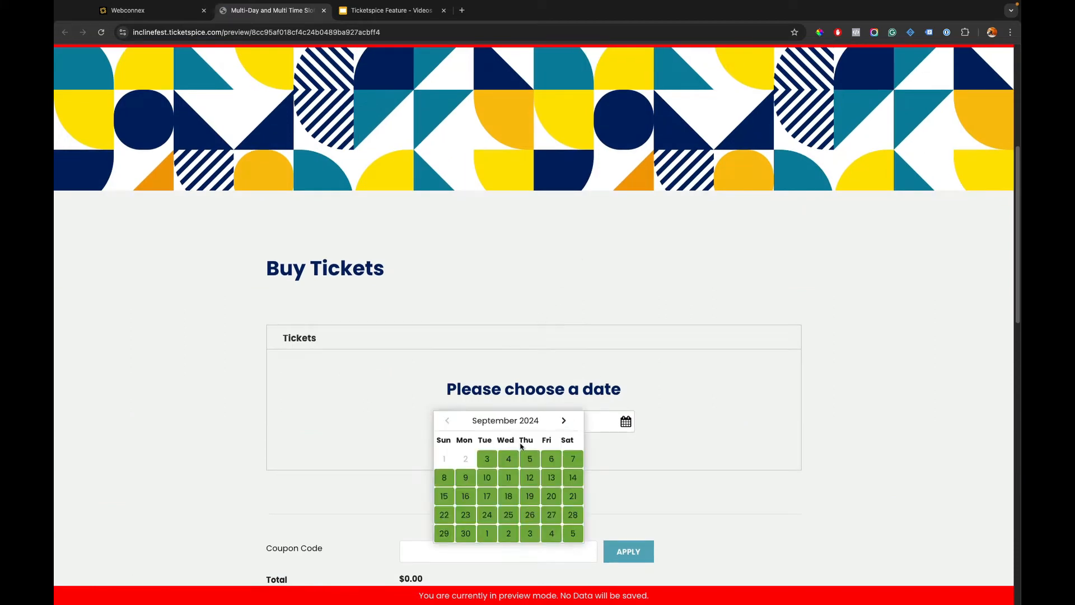
pyautogui.click(525, 458)
pyautogui.click(579, 421)
pyautogui.click(578, 438)
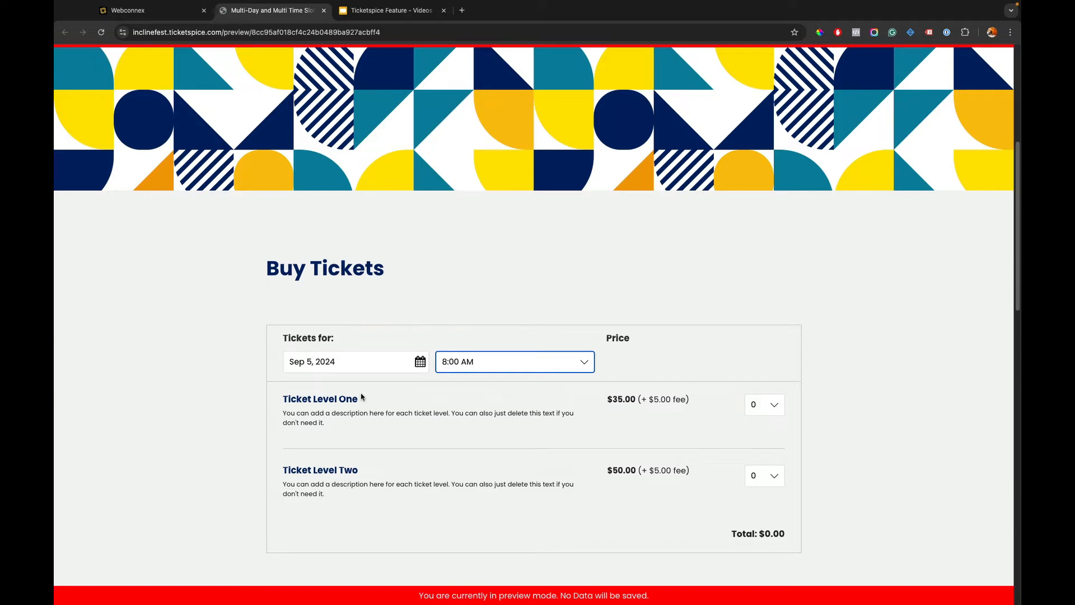
pyautogui.click(324, 10)
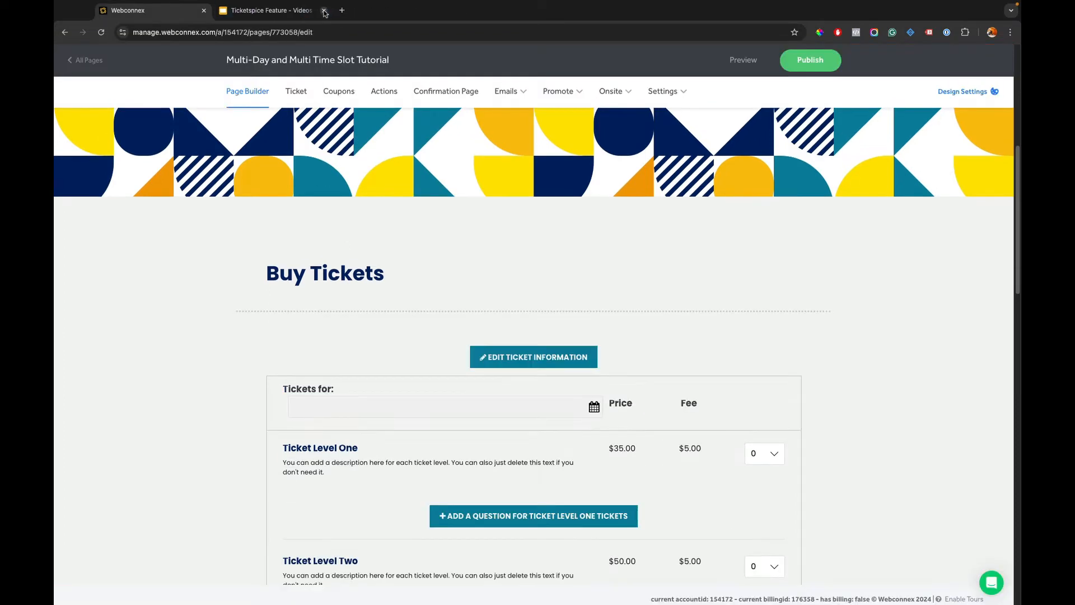
# Set the ticket timeslot rule so that each ticket level can have independent time slots
pyautogui.click(502, 359)
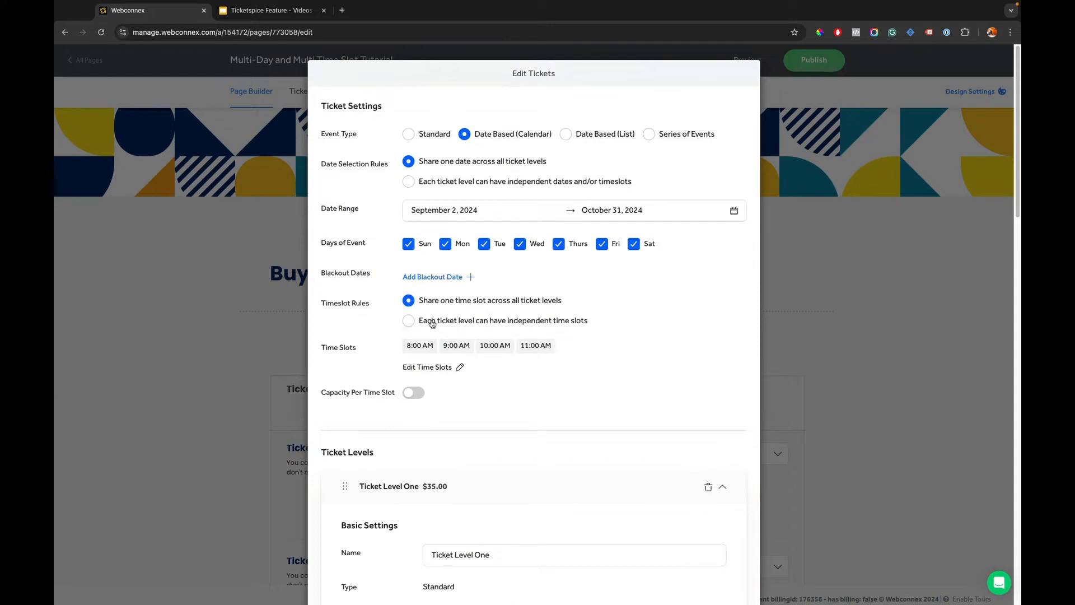
pyautogui.click(491, 324)
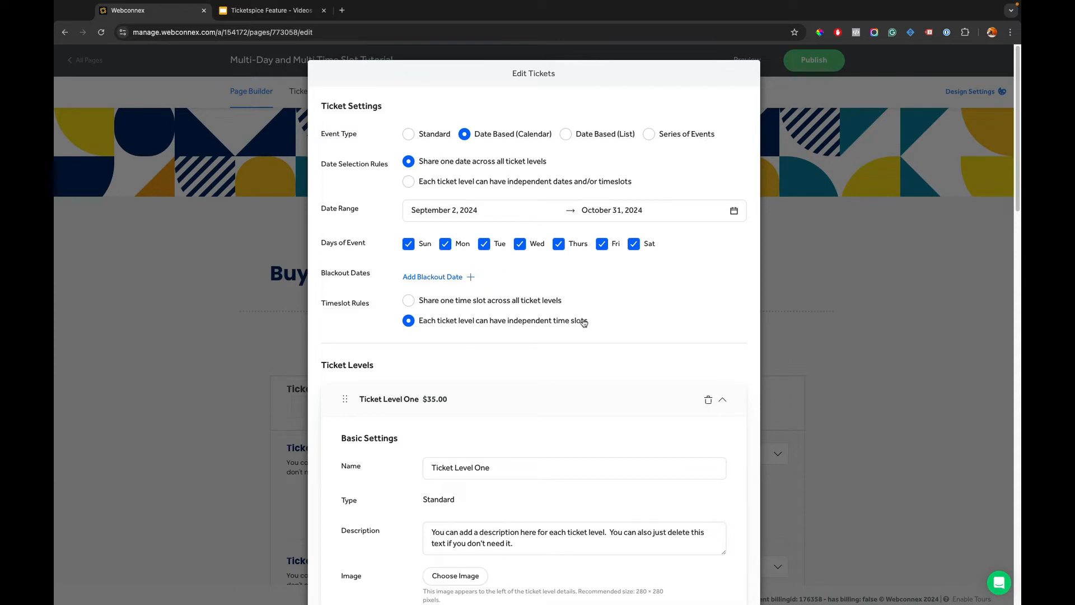
pyautogui.scroll(-3, 584, 322)
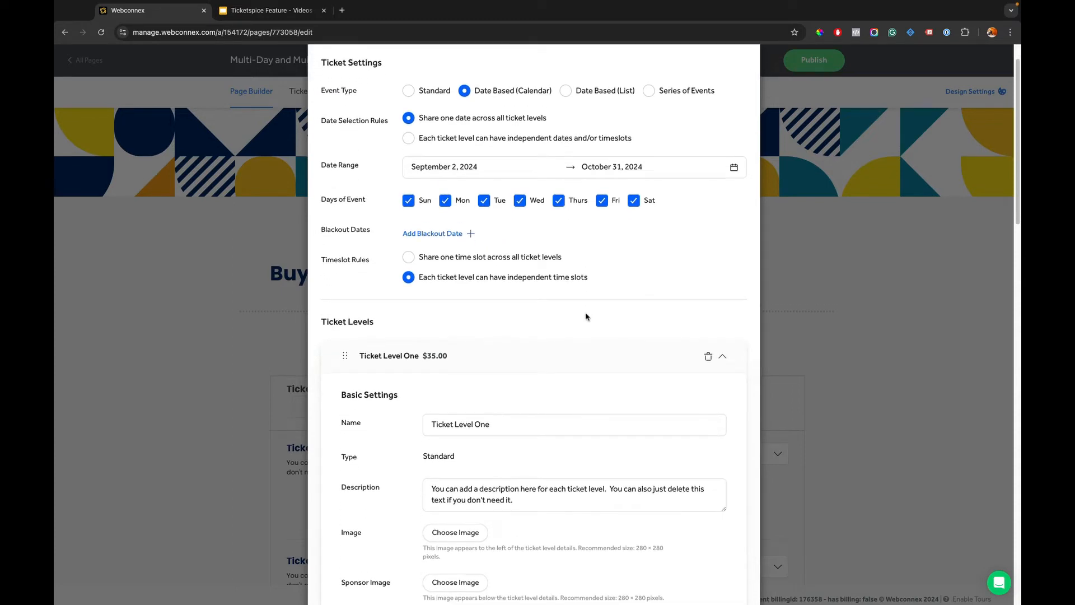
pyautogui.scroll(-2, 587, 317)
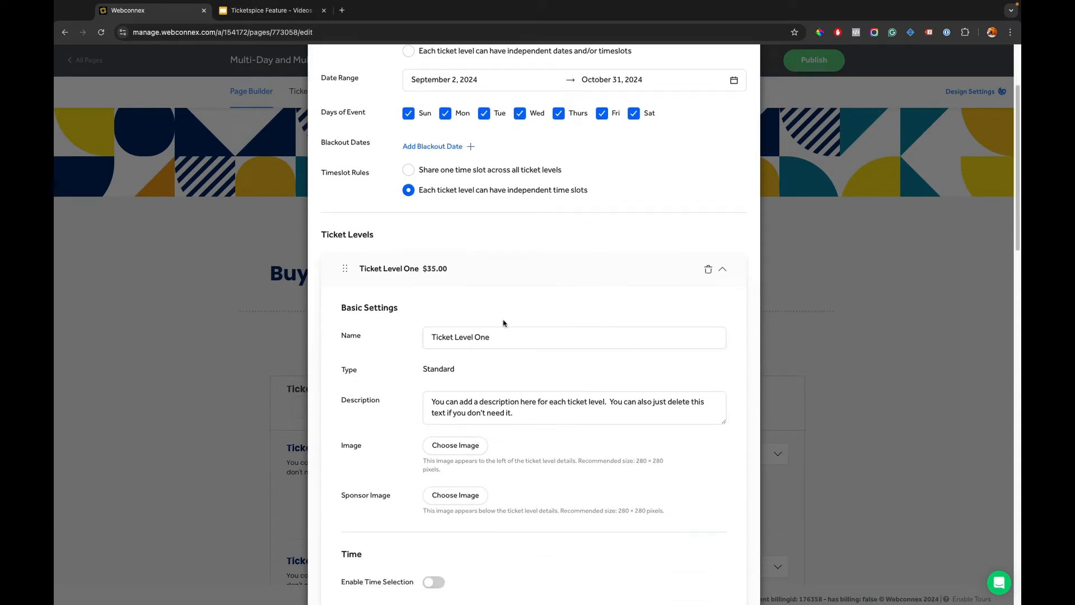
pyautogui.scroll(-6, 477, 362)
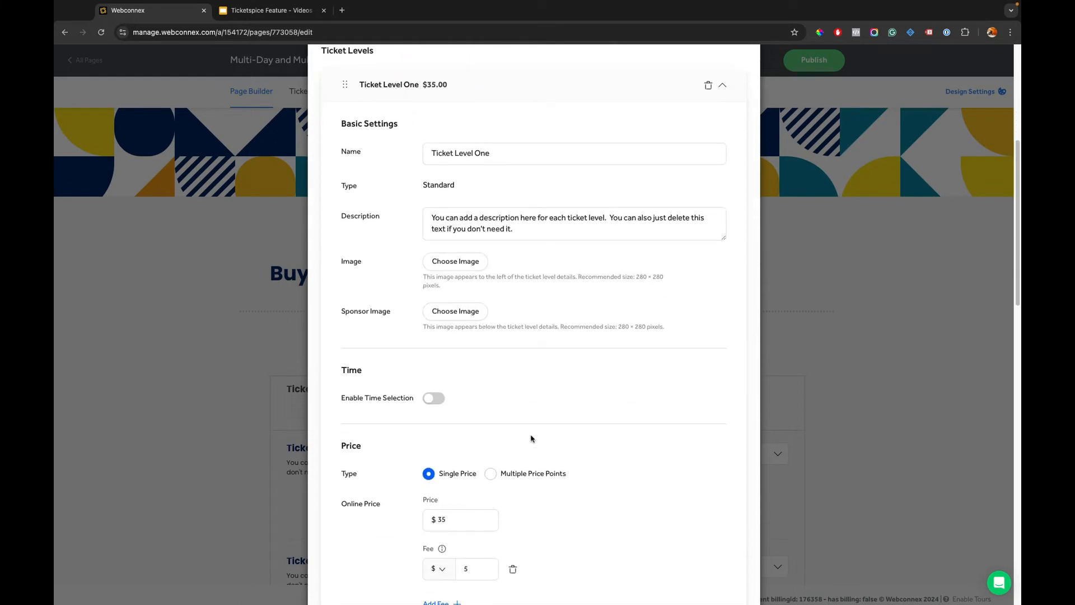
# Rename Ticket Level One as "General Admission"
pyautogui.scroll(5, 517, 424)
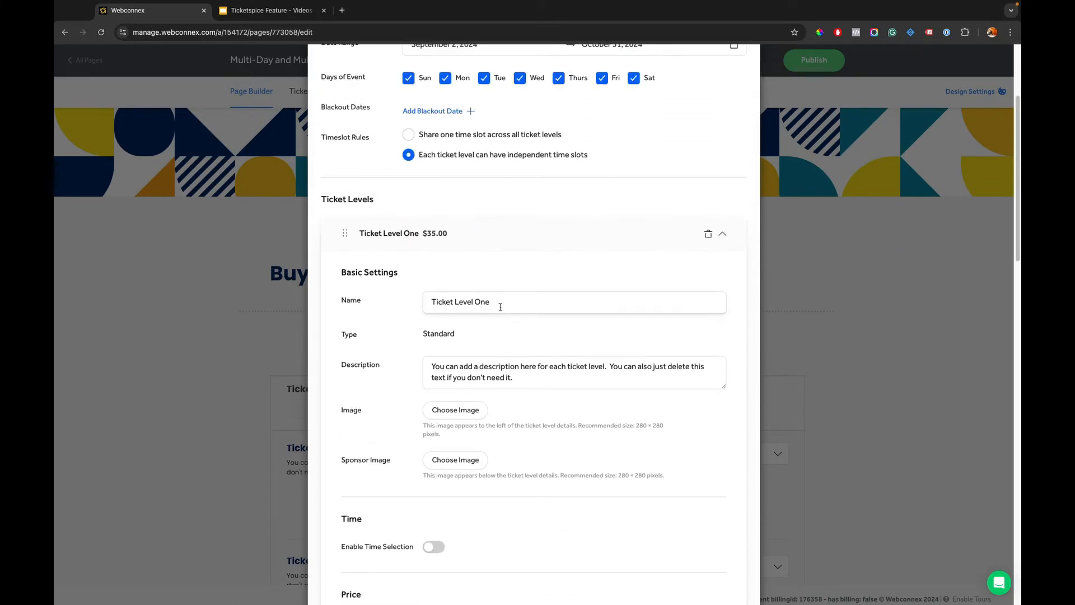
pyautogui.tripleClick(500, 307)
pyautogui.write('General Am')
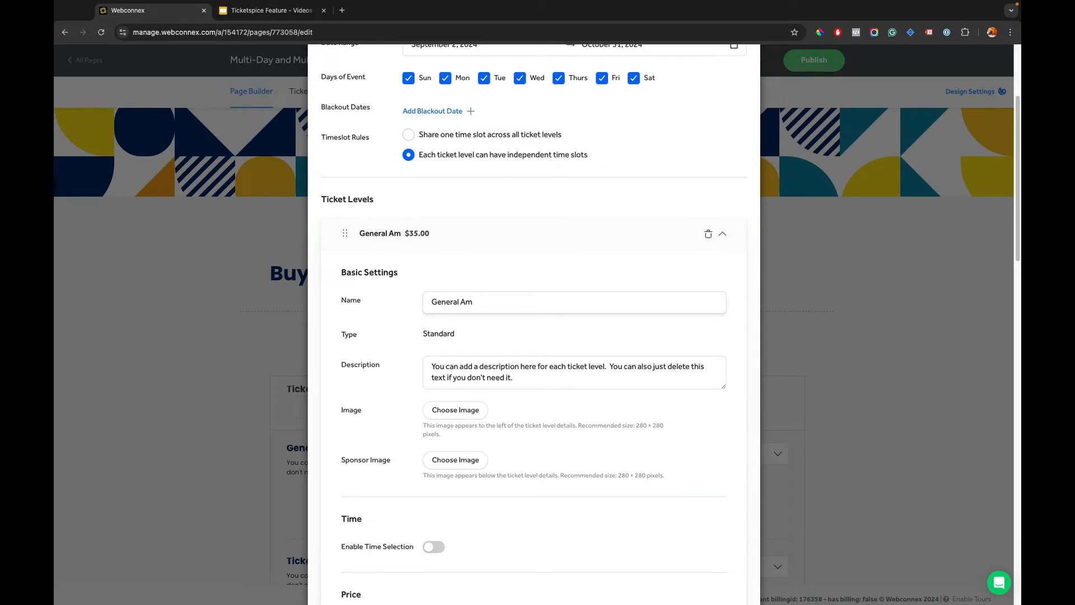
pyautogui.press('BackSpace')
pyautogui.write('dmission')
# Rename Ticket Level Two as "Propert Tour"
pyautogui.scroll(-3, 526, 252)
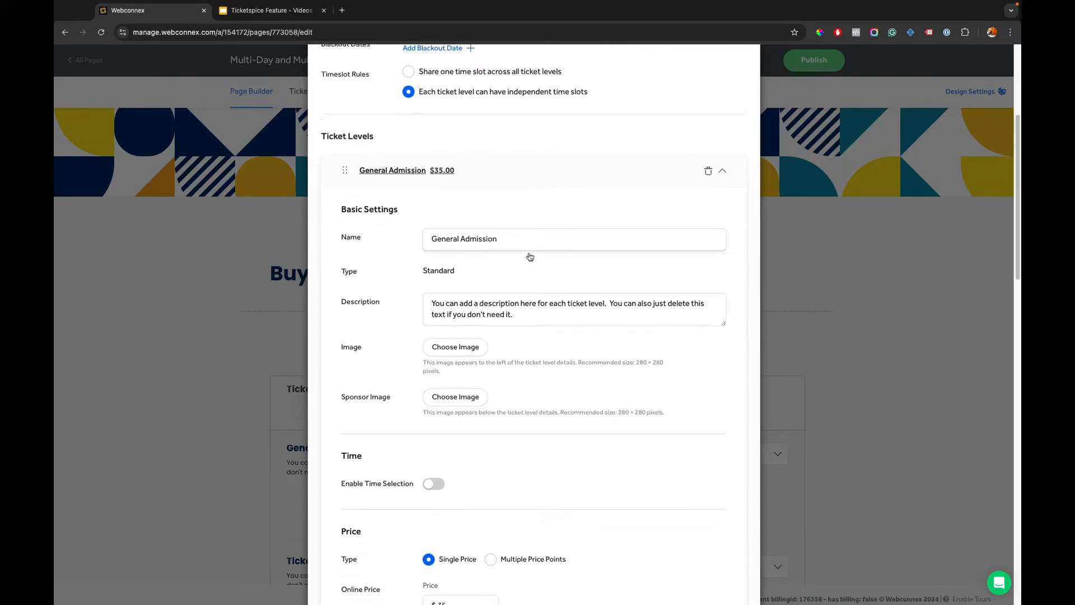
pyautogui.scroll(-3, 563, 315)
pyautogui.scroll(-8, 564, 315)
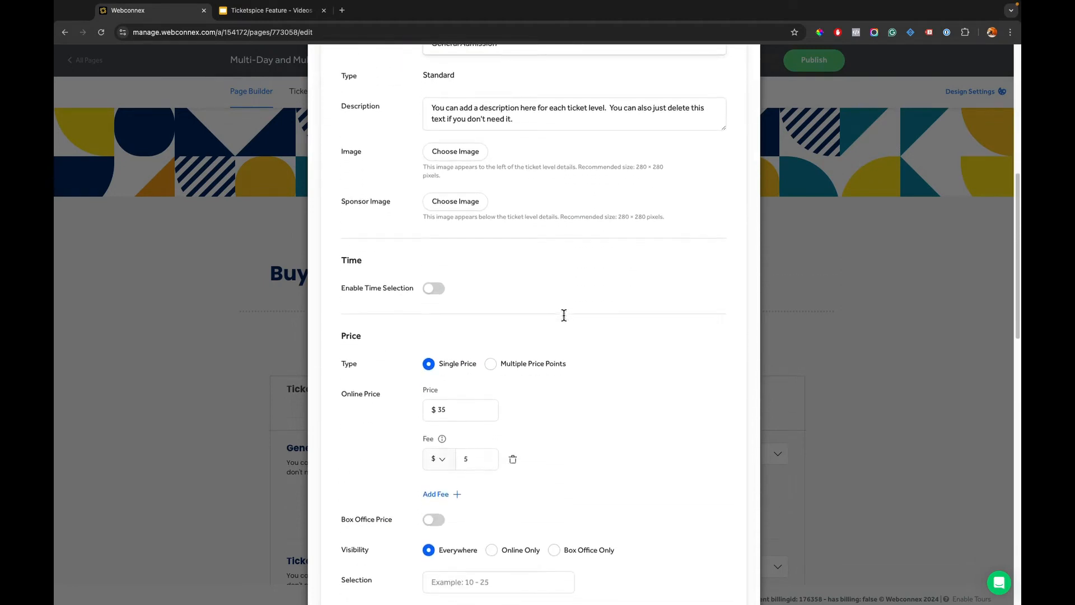
pyautogui.scroll(-9, 564, 316)
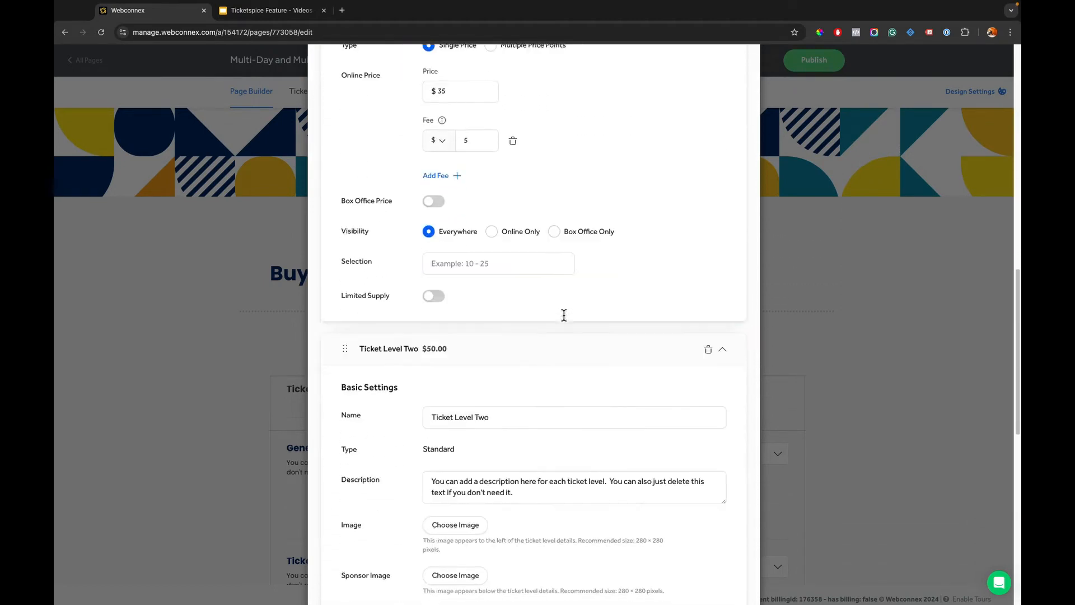
pyautogui.scroll(-1, 563, 316)
pyautogui.tripleClick(517, 316)
pyautogui.write('Propert')
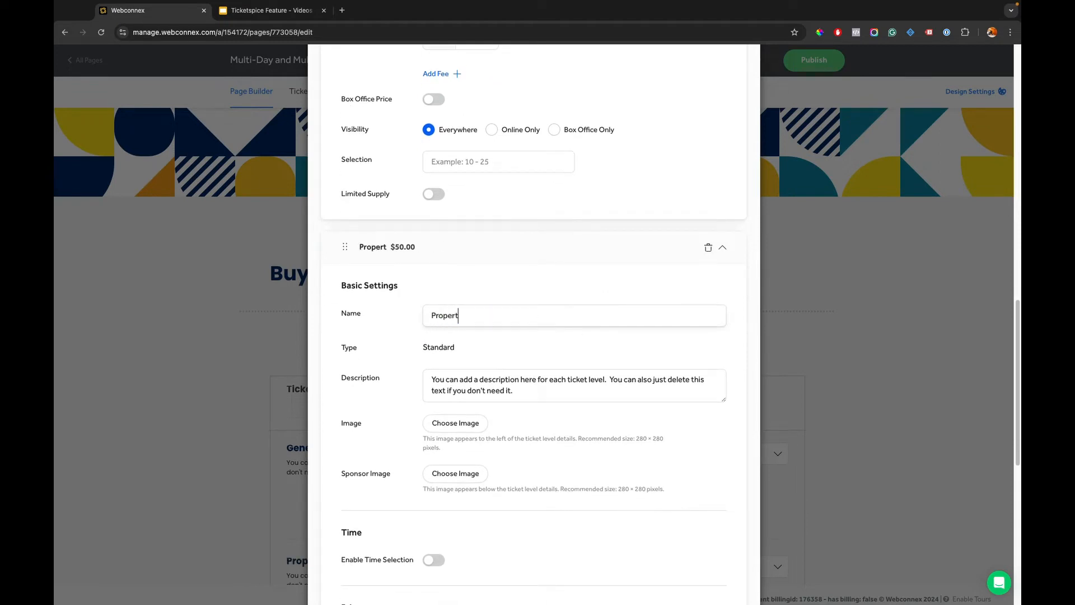
pyautogui.write(' Tour')
# Enable time selection for the Propert Tour ticket level only
pyautogui.scroll(-5, 519, 342)
pyautogui.click(434, 306)
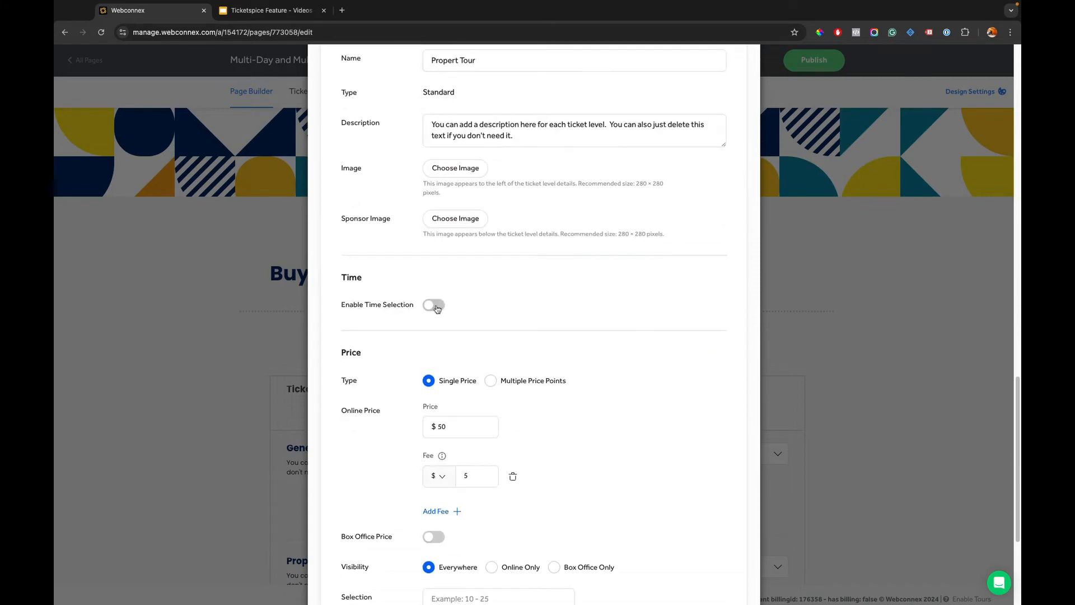
pyautogui.scroll(2, 577, 320)
pyautogui.scroll(9, 577, 321)
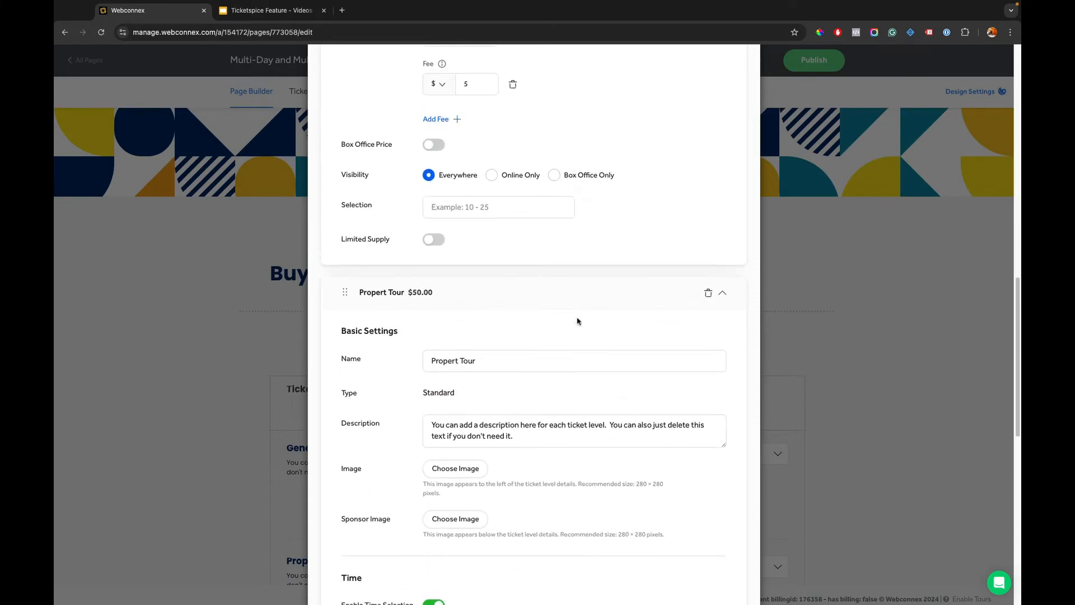
pyautogui.scroll(-5, 560, 426)
pyautogui.scroll(-2, 445, 364)
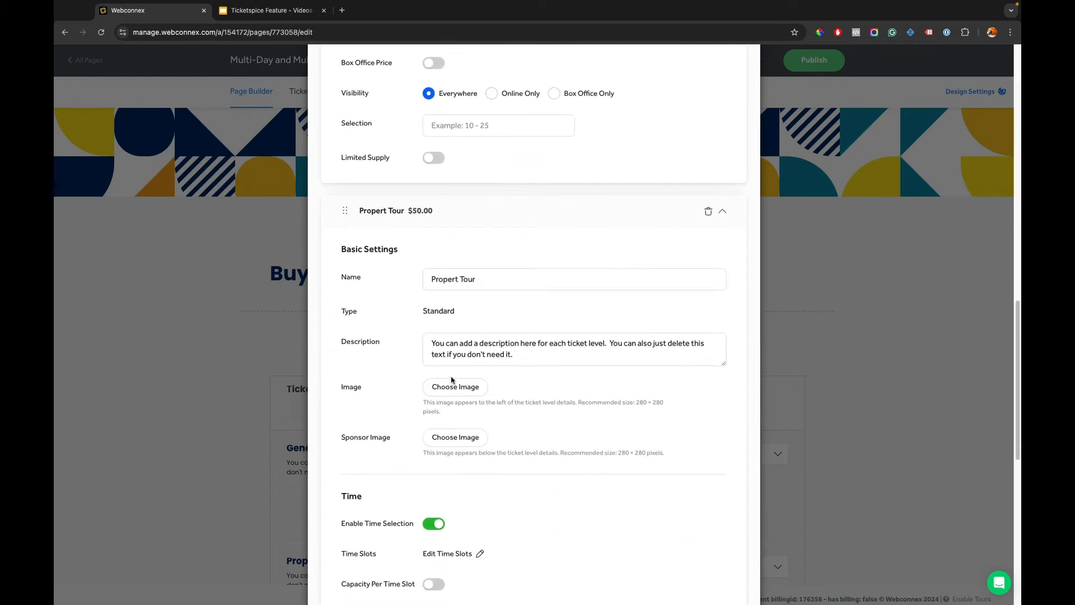
pyautogui.scroll(-2, 482, 448)
# Add Propert Tour time slots at 11:00 AM, 12:30 PM and 2:00 PM, using a 90-minute interval
pyautogui.click(451, 474)
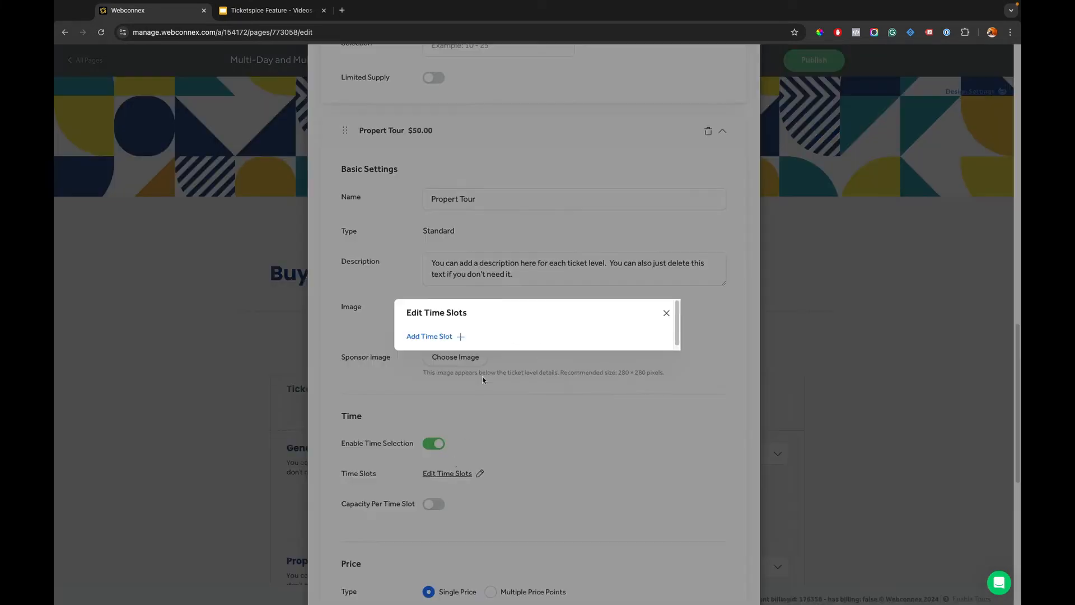
pyautogui.click(437, 339)
pyautogui.click(485, 354)
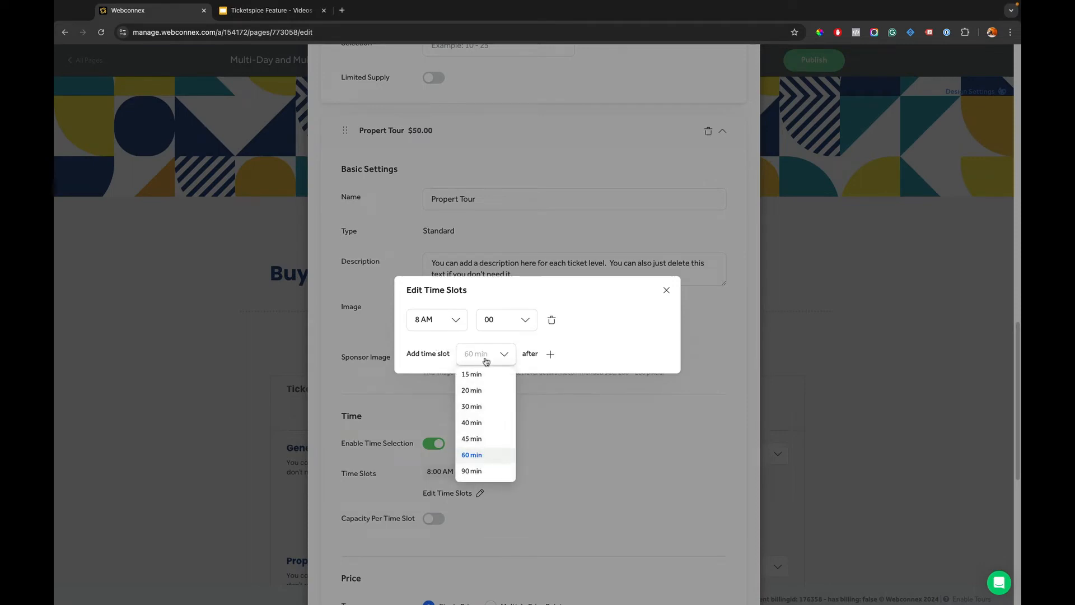
pyautogui.click(486, 471)
pyautogui.click(451, 318)
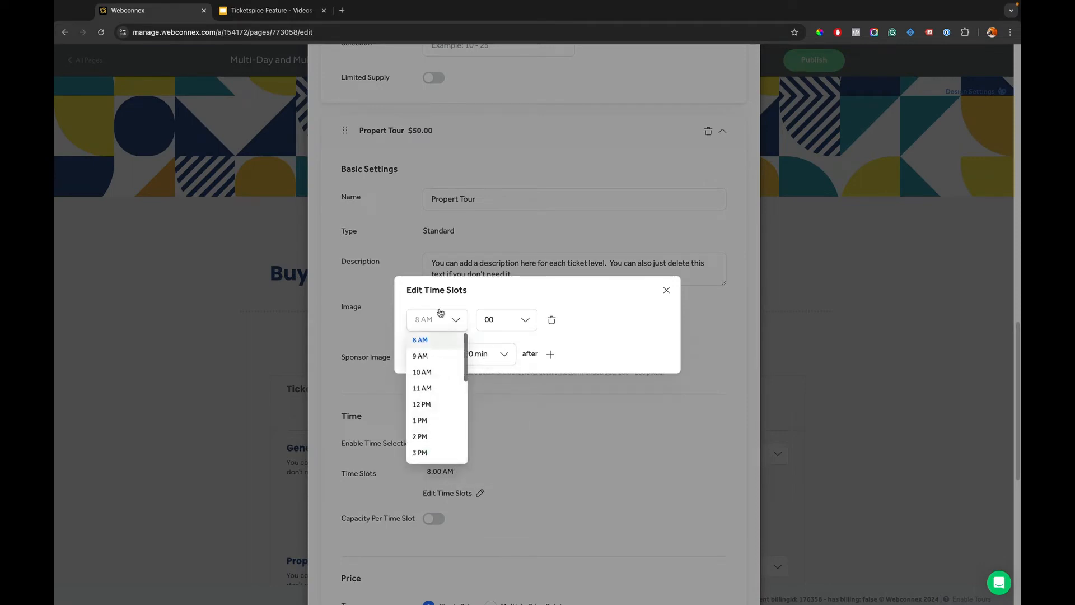
pyautogui.click(445, 386)
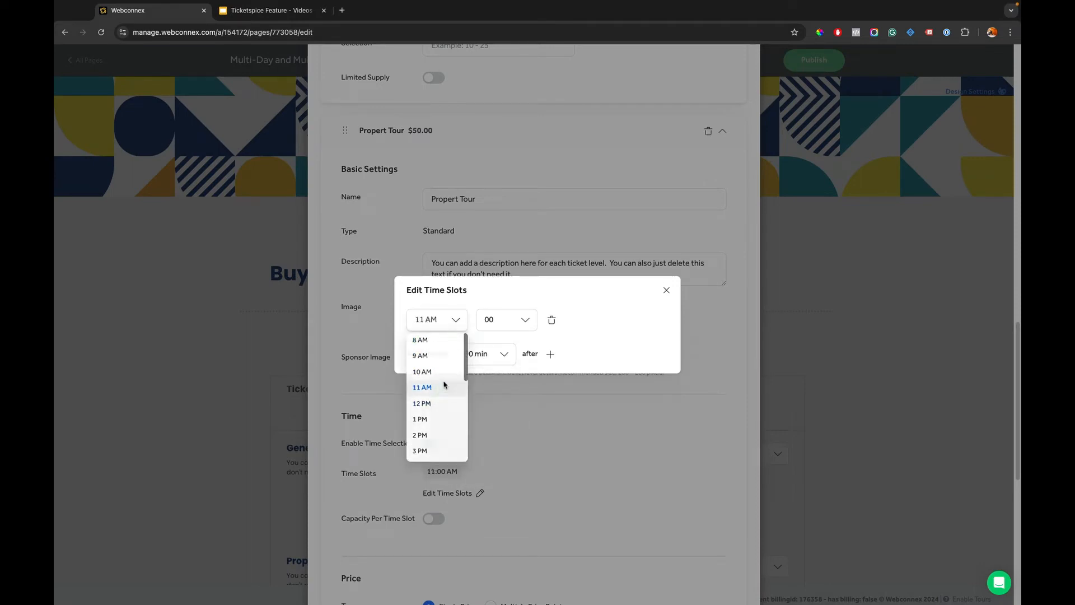
pyautogui.click(550, 353)
pyautogui.click(550, 368)
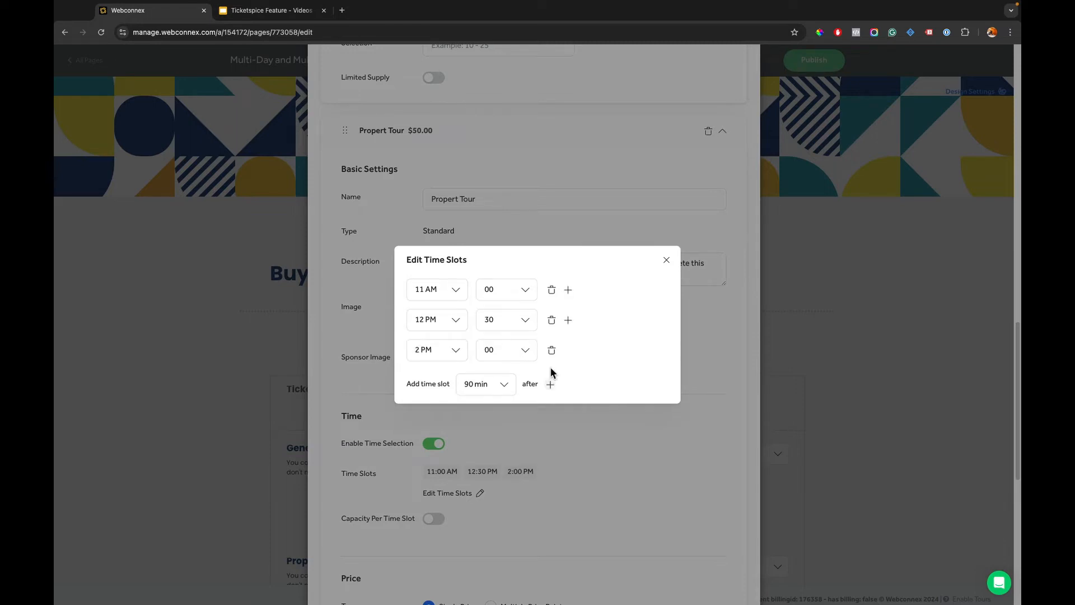
# Close the time slot editor, then save the ticket settings and the page changes
pyautogui.click(666, 260)
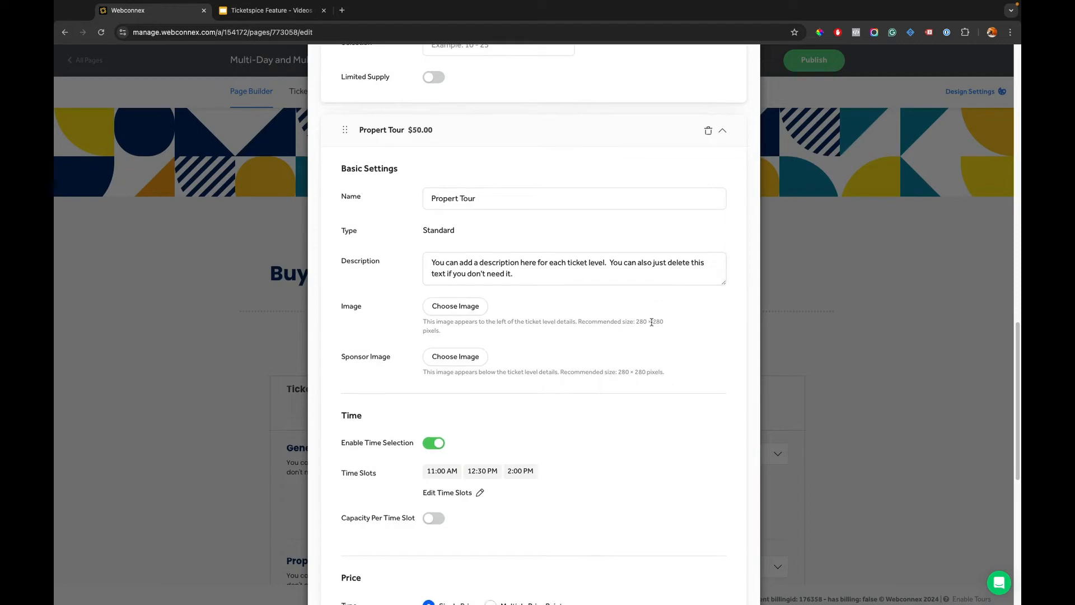
pyautogui.scroll(-5, 651, 322)
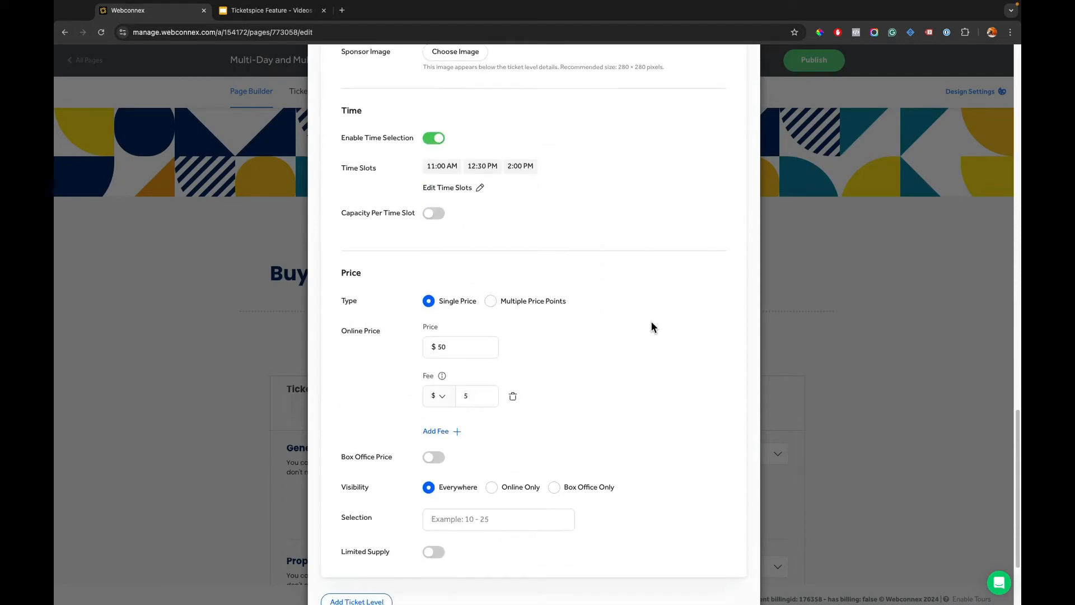
pyautogui.scroll(-3, 651, 328)
pyautogui.click(518, 570)
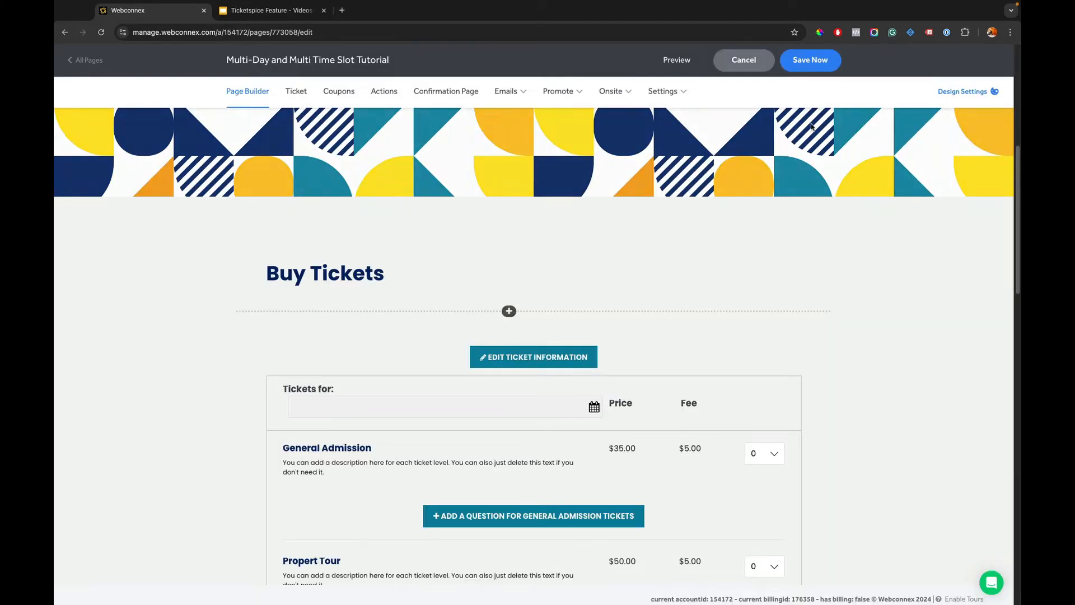
pyautogui.click(806, 60)
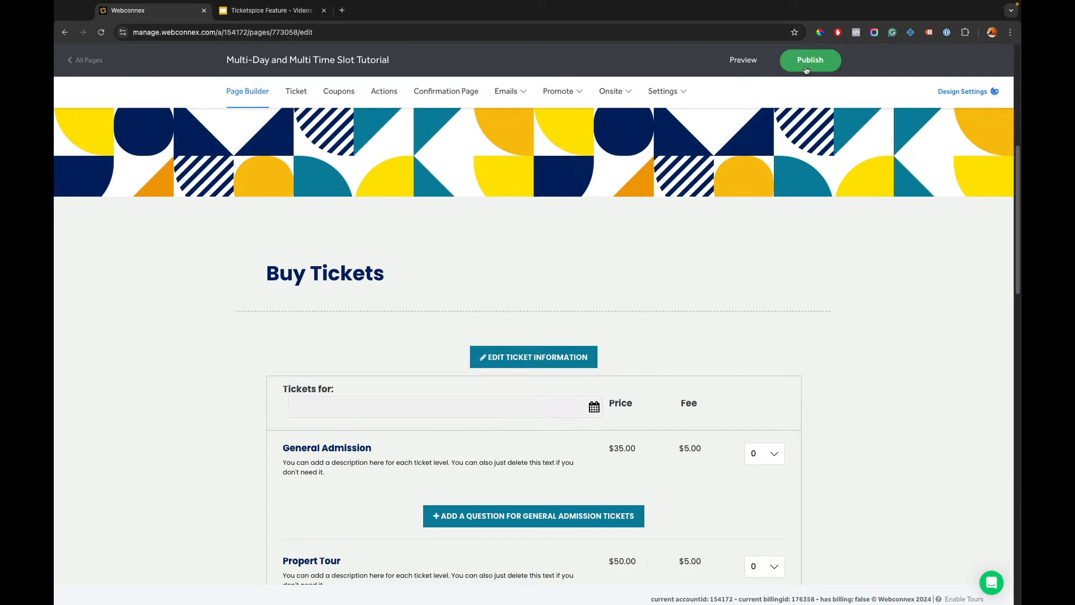
# Preview the page, choose Sep 4, 2024 as the ticket date, and pick 2 General Admission tickets
pyautogui.click(744, 59)
pyautogui.scroll(-6, 451, 202)
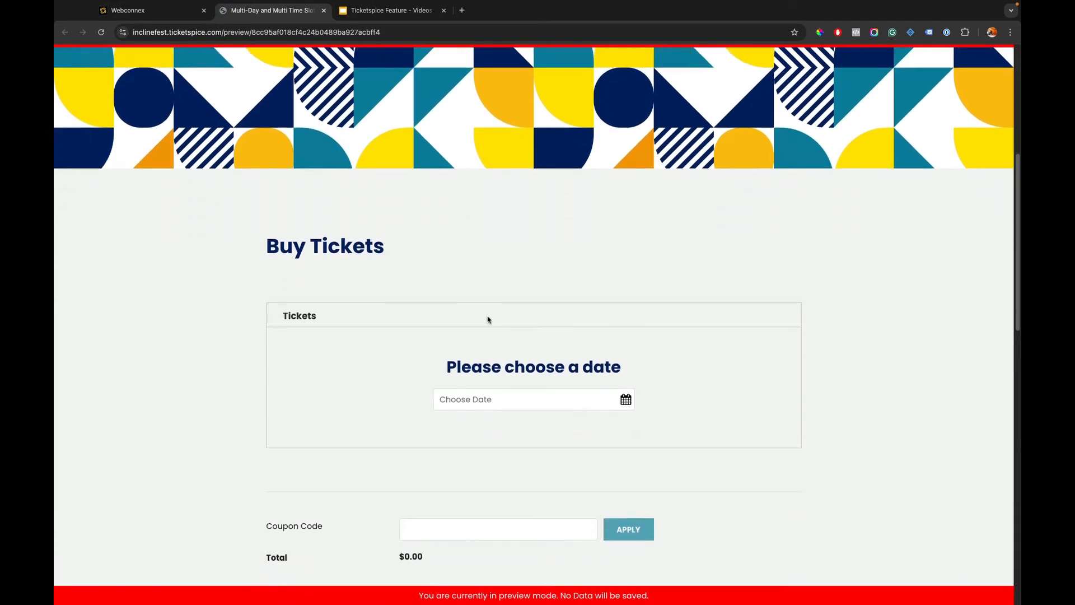
pyautogui.click(500, 399)
pyautogui.click(509, 436)
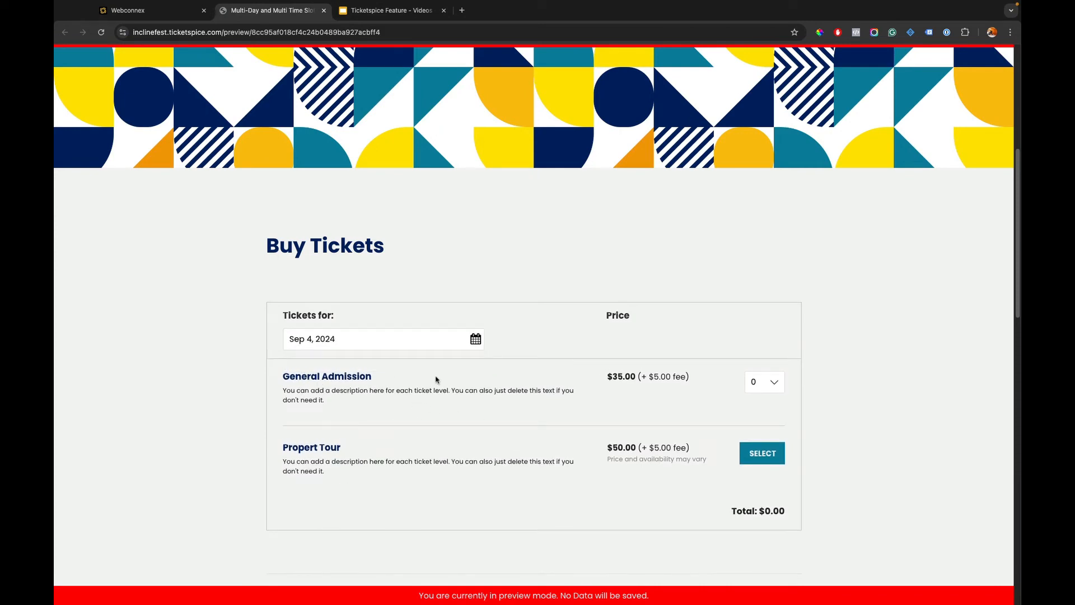
pyautogui.click(761, 382)
pyautogui.click(756, 408)
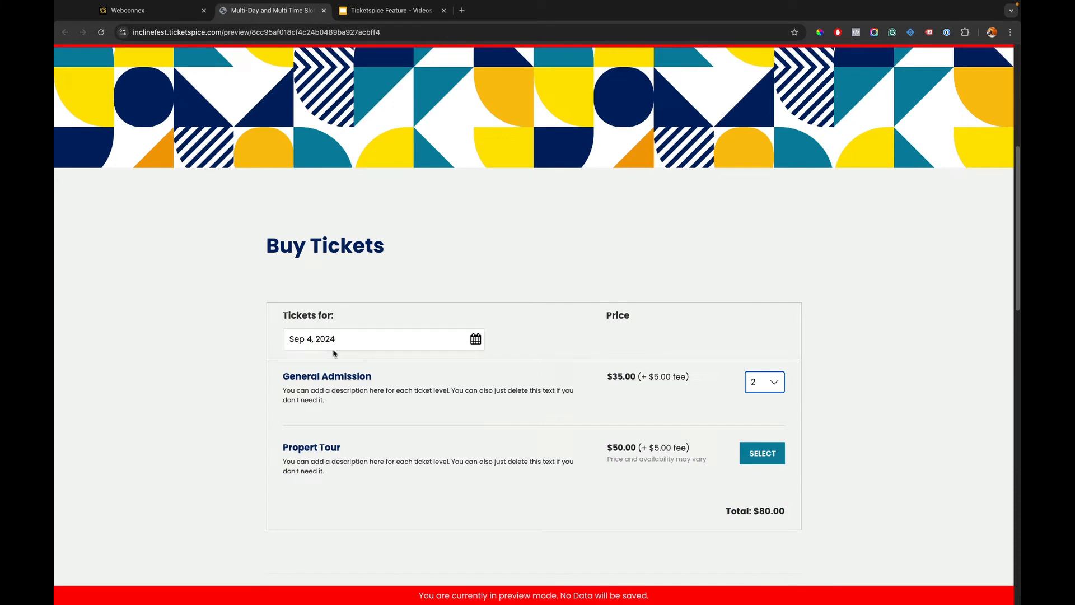
# Pick 2 Propert Tour tickets for the 12:30 PM time slot in the preview
pyautogui.scroll(-1, 649, 400)
pyautogui.click(762, 431)
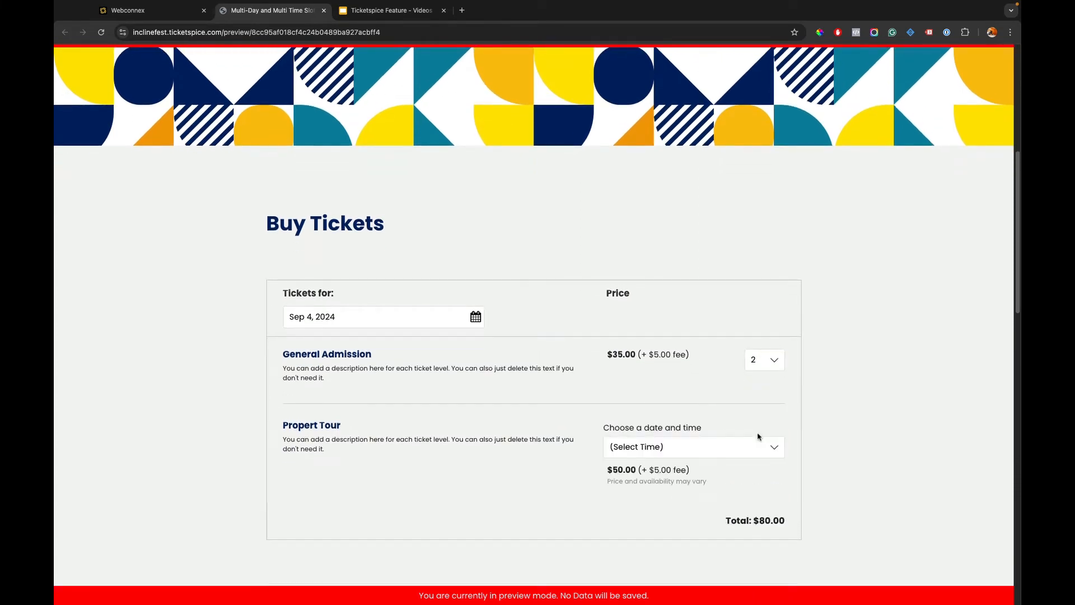
pyautogui.click(728, 447)
pyautogui.click(713, 475)
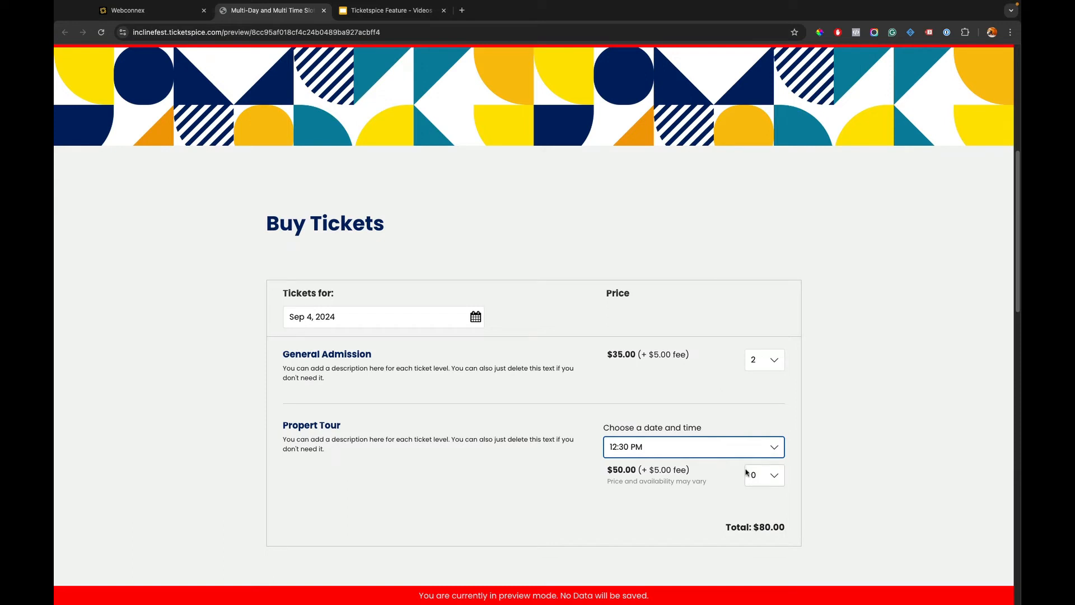
pyautogui.click(751, 483)
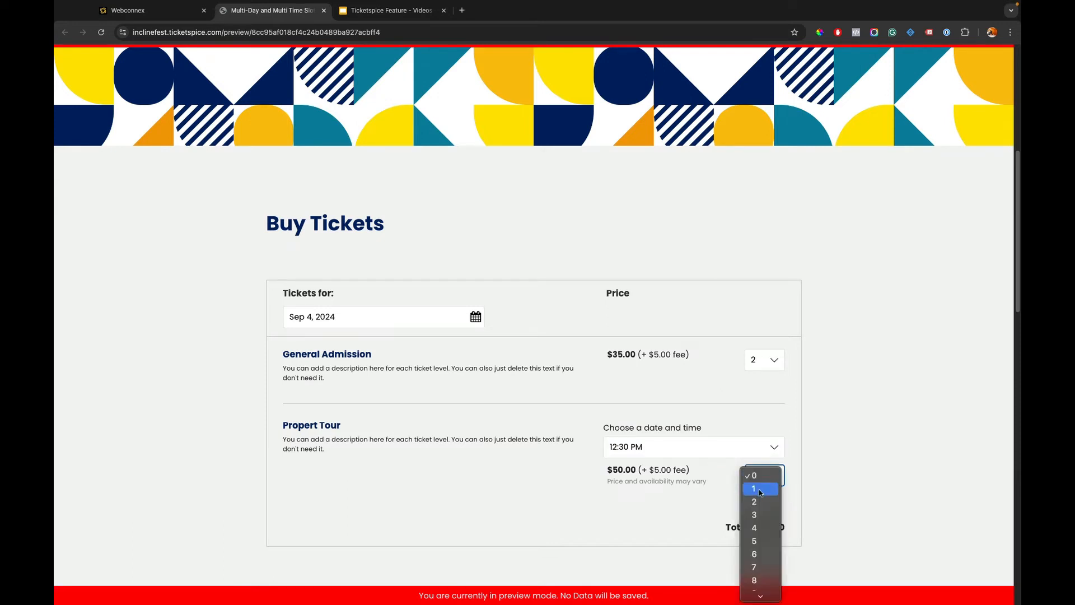
pyautogui.click(762, 500)
# Set the General Admission quantity to 4 in the preview, review the order, and close the preview
pyautogui.click(764, 360)
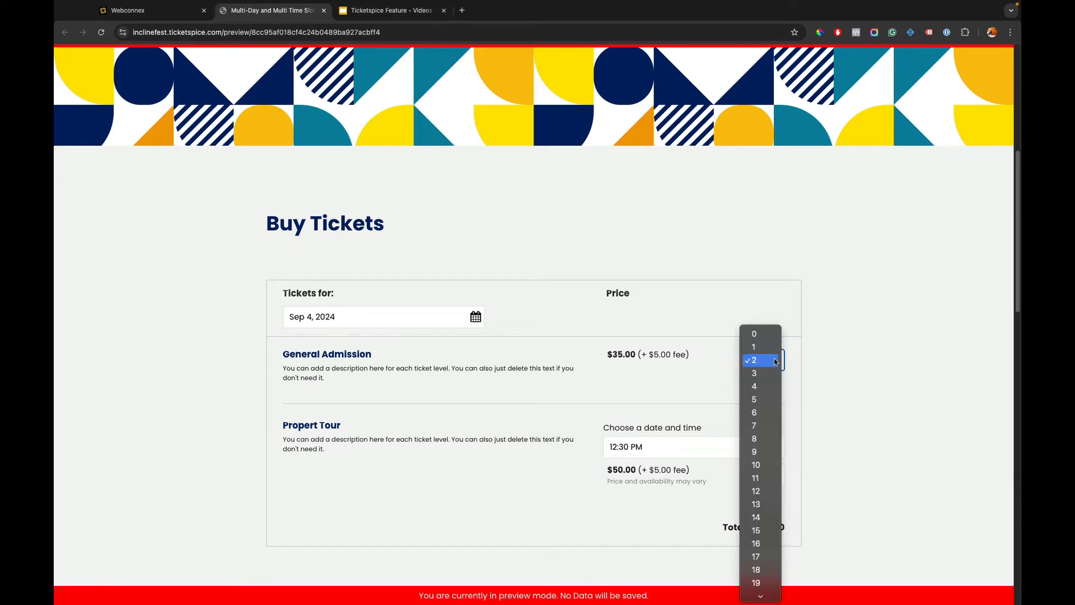
pyautogui.click(761, 386)
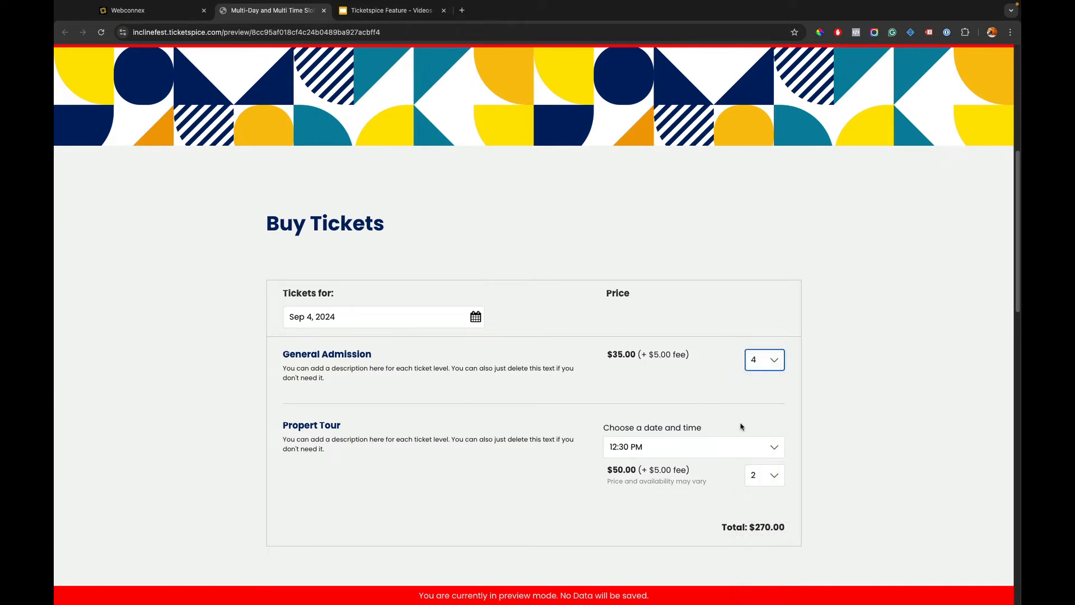
pyautogui.scroll(-1, 638, 458)
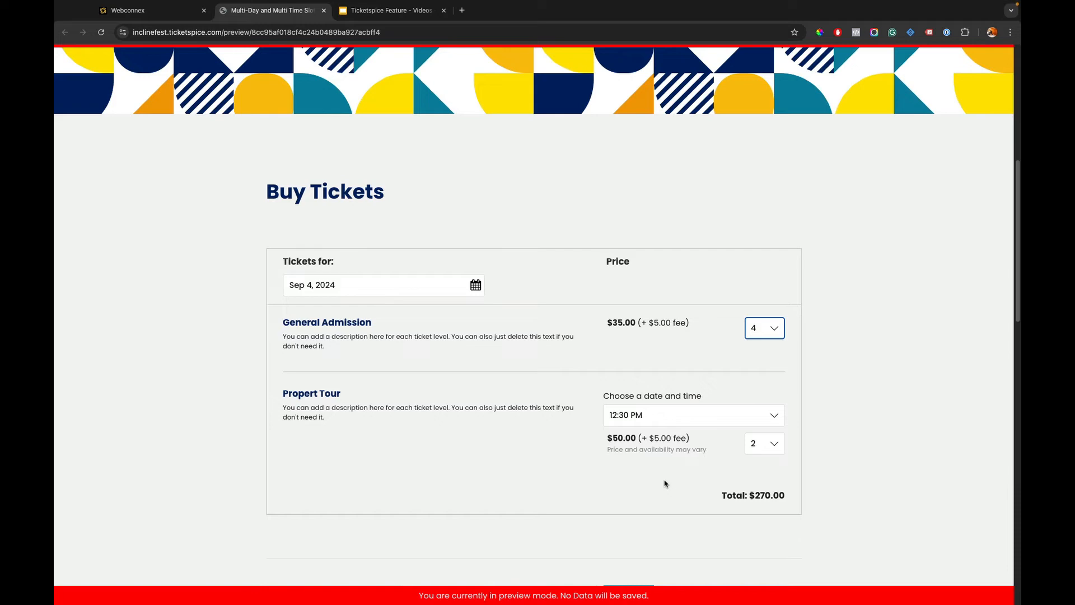
pyautogui.click(324, 11)
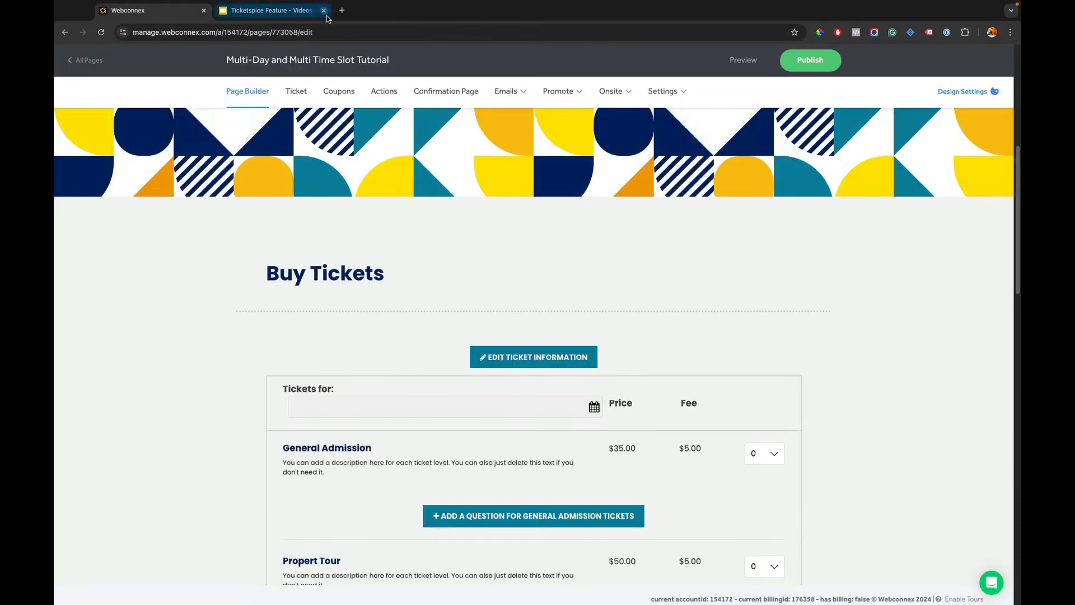
# Allow independent dates and/or timeslots for each ticket level, and rename General Admission as "Surf Board Rental"
pyautogui.click(502, 353)
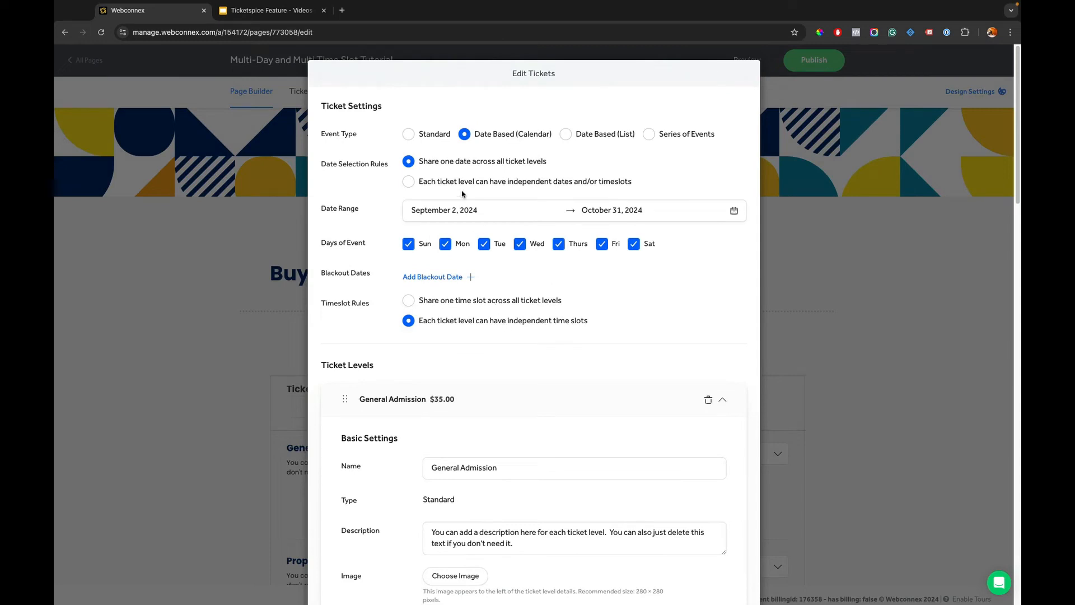
pyautogui.click(449, 182)
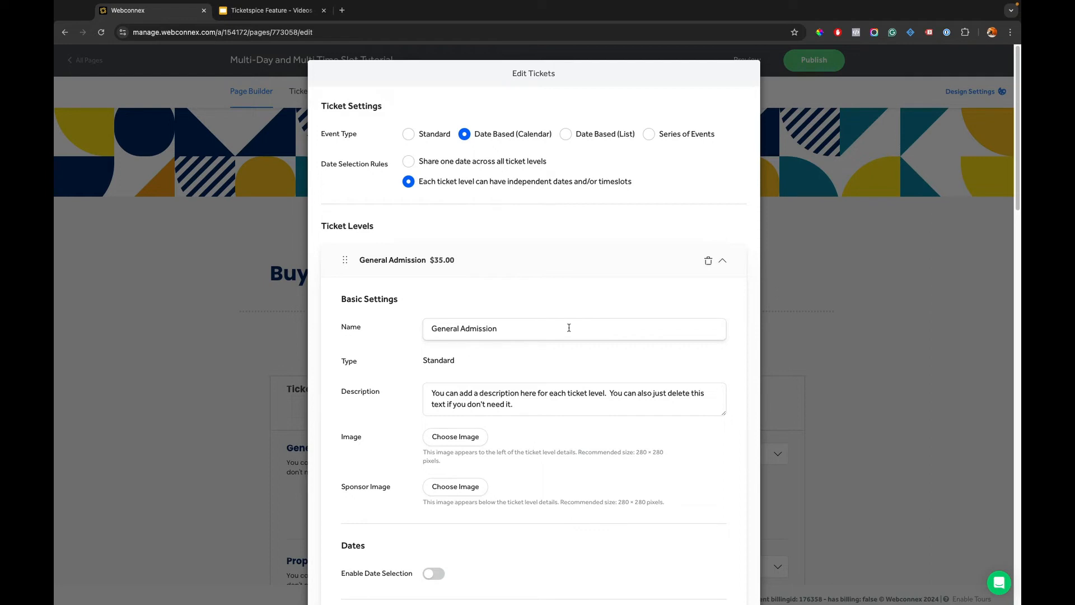
pyautogui.moveTo(569, 327); pyautogui.dragTo(420, 334)
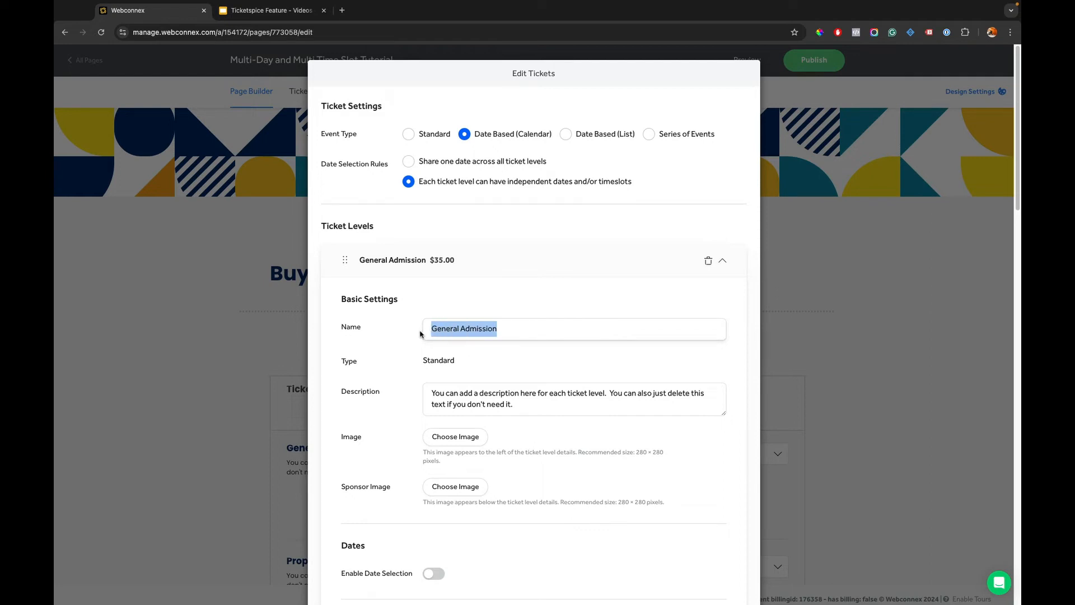
pyautogui.write('Surf Board')
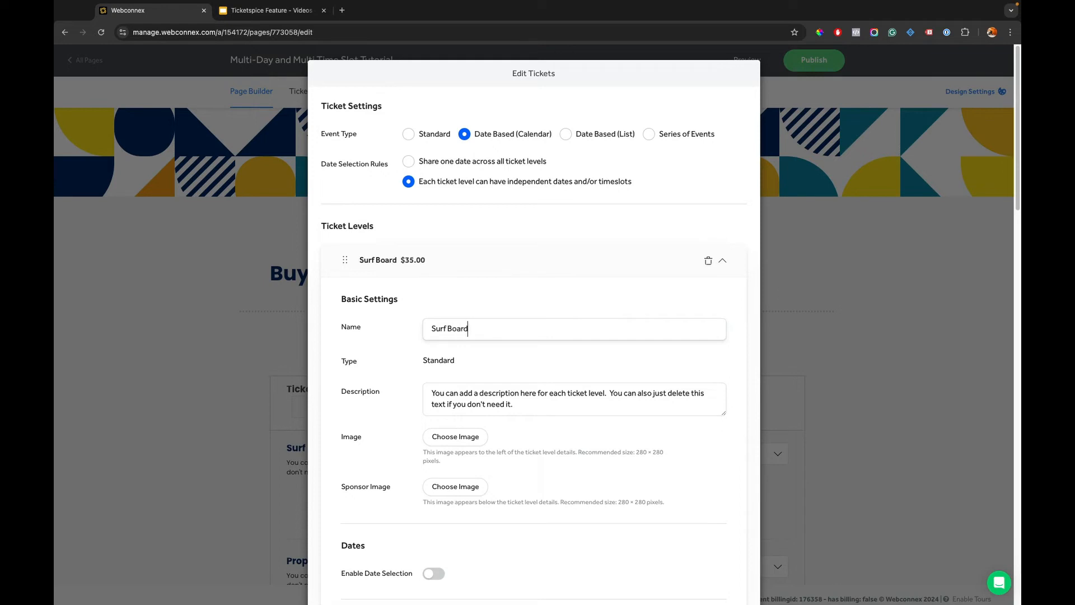
pyautogui.write(' Rental')
# Enable date selection for Surf Board Rental with a range of September 2 to September 30, 2024
pyautogui.scroll(-5, 657, 297)
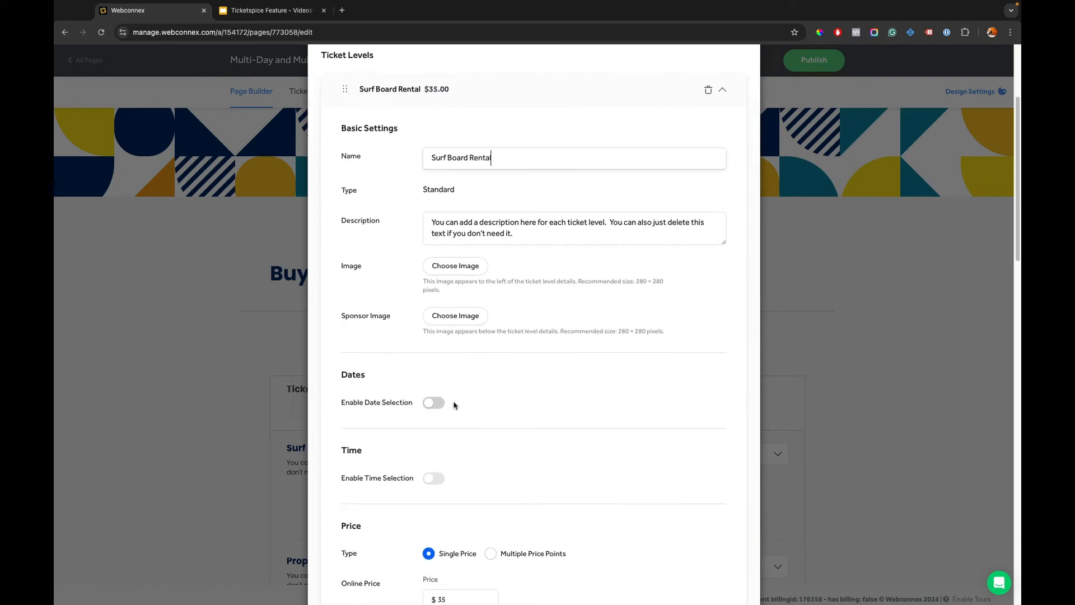
pyautogui.click(433, 404)
pyautogui.click(472, 446)
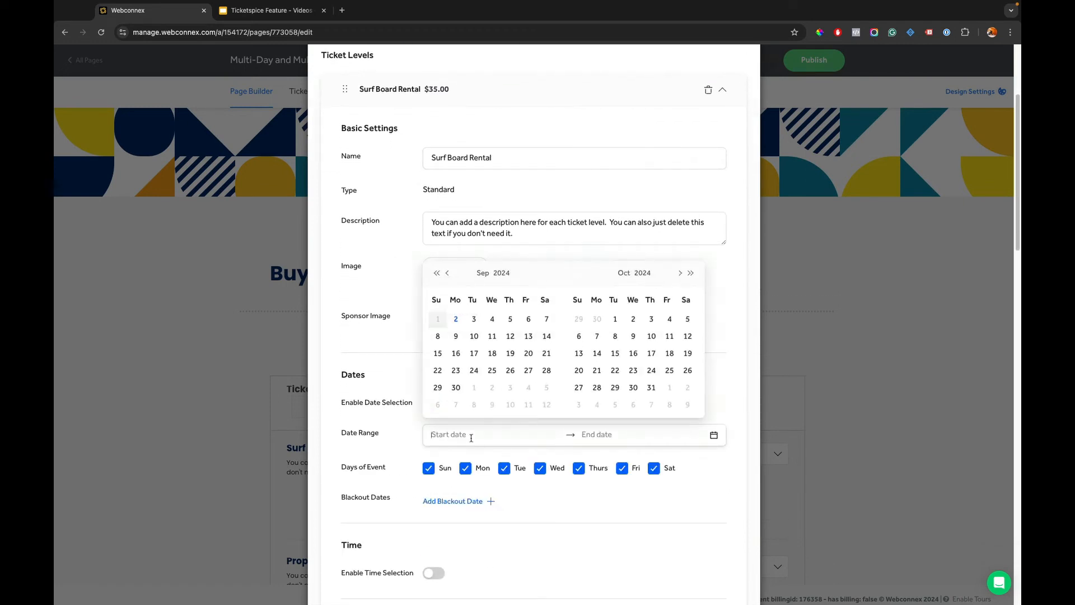
pyautogui.click(456, 318)
pyautogui.click(458, 388)
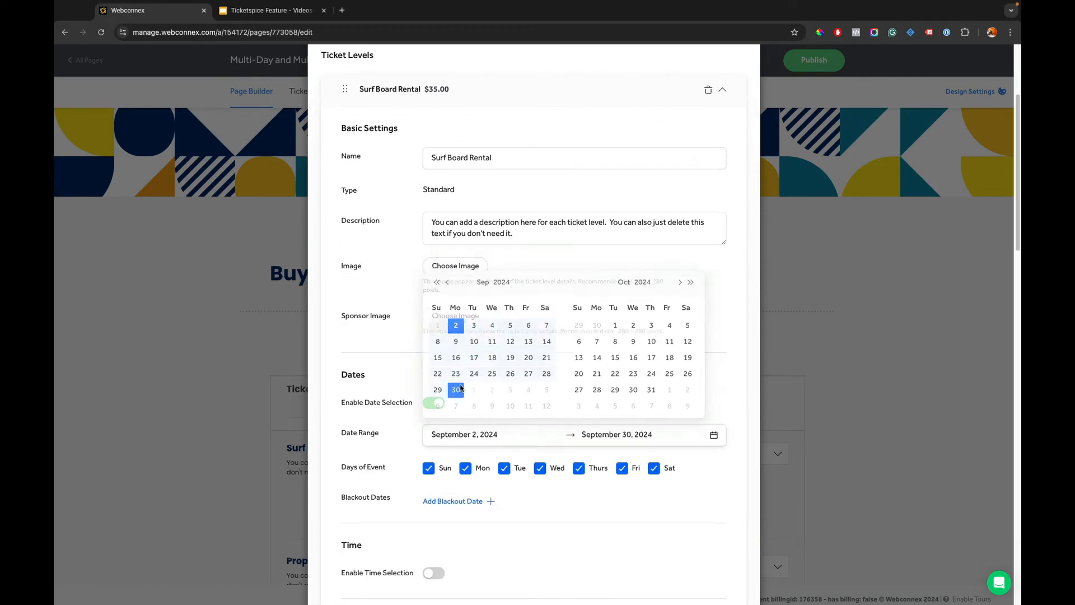
# Rename the Propert Tour ticket level as "Surf Lessons"
pyautogui.scroll(-3, 610, 374)
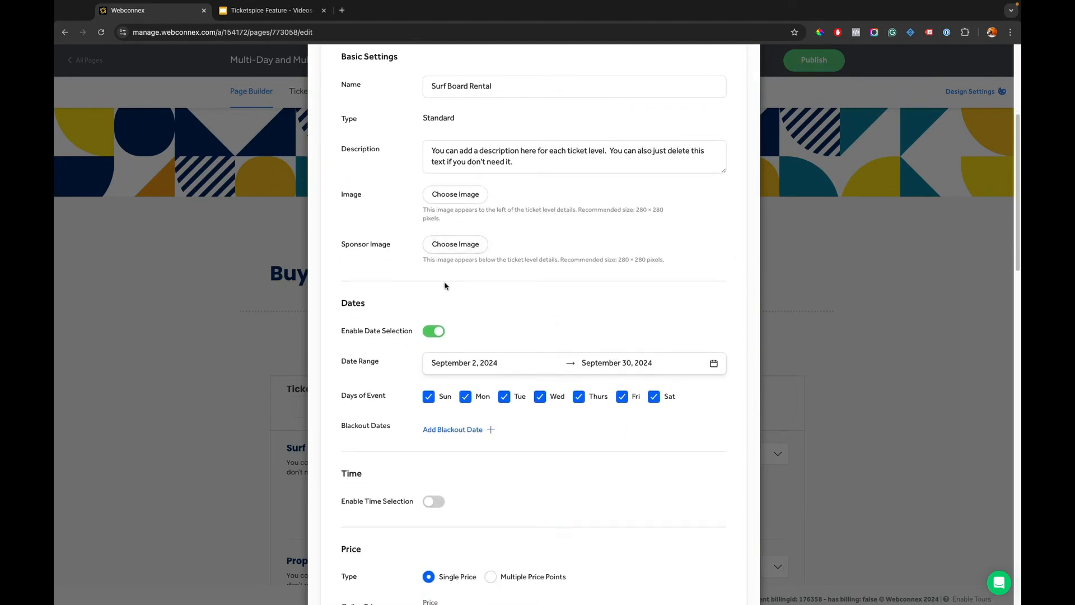
pyautogui.scroll(-5, 446, 286)
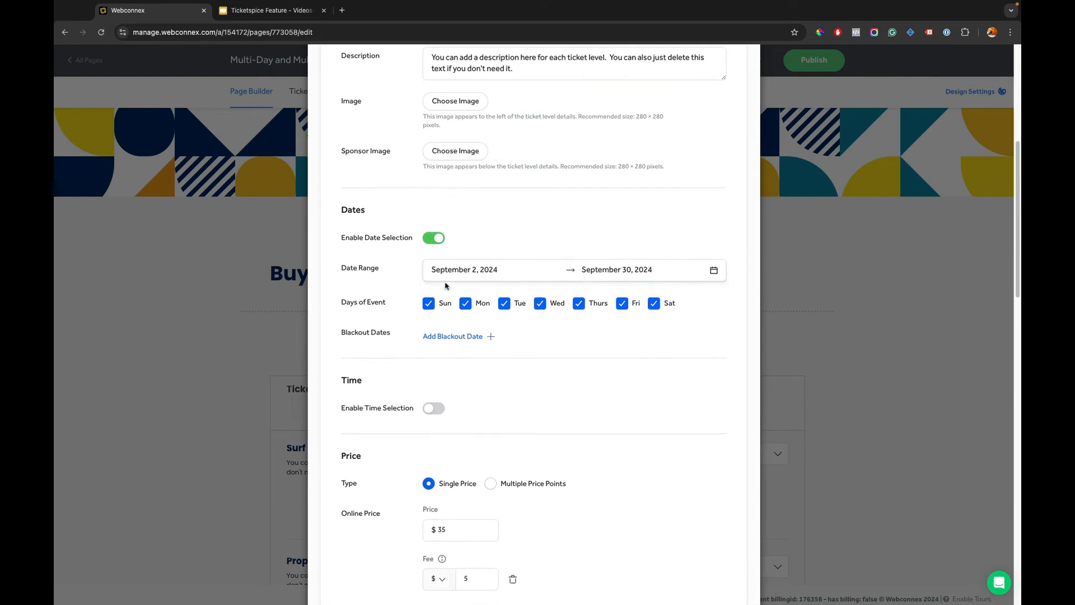
pyautogui.scroll(-4, 446, 286)
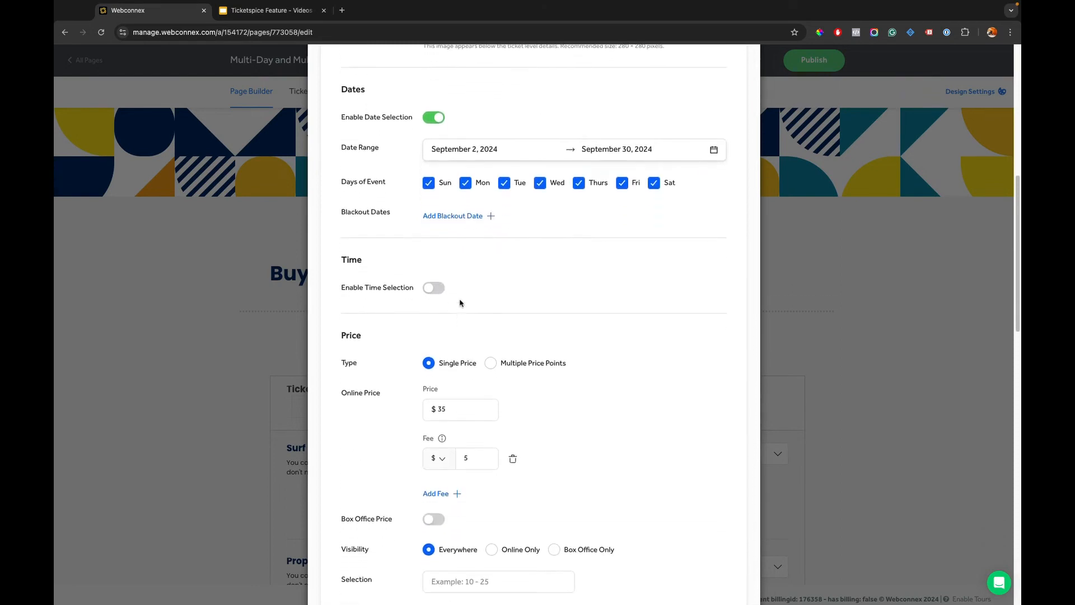
pyautogui.scroll(-12, 570, 340)
pyautogui.click(491, 430)
pyautogui.tripleClick(491, 430)
pyautogui.write('Surf')
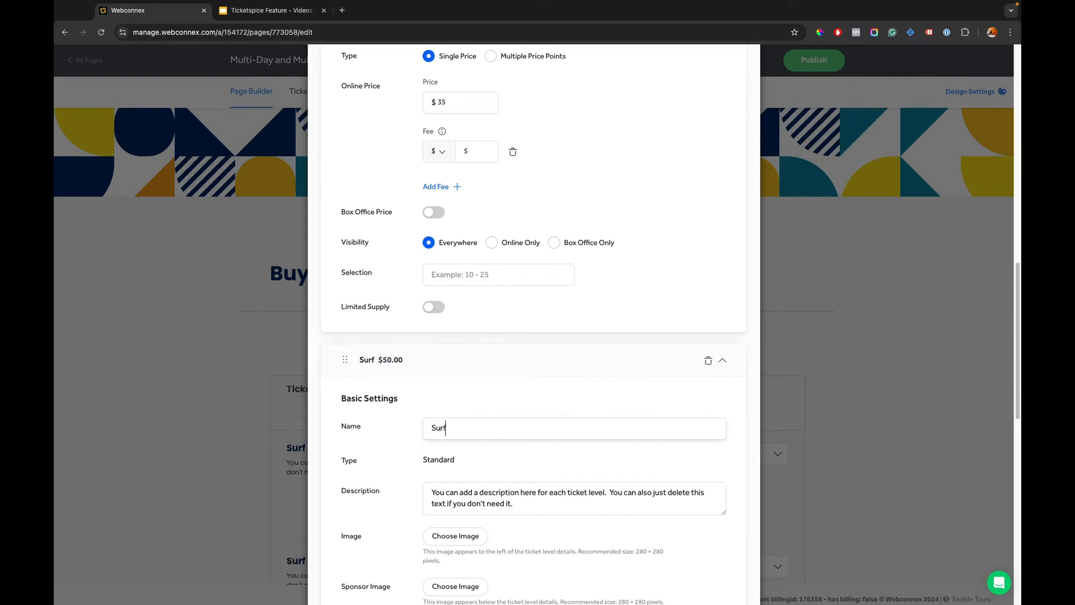
pyautogui.write(' Lessons')
# Set the Surf Lessons online price to $100
pyautogui.scroll(-1, 534, 325)
pyautogui.scroll(-6, 498, 476)
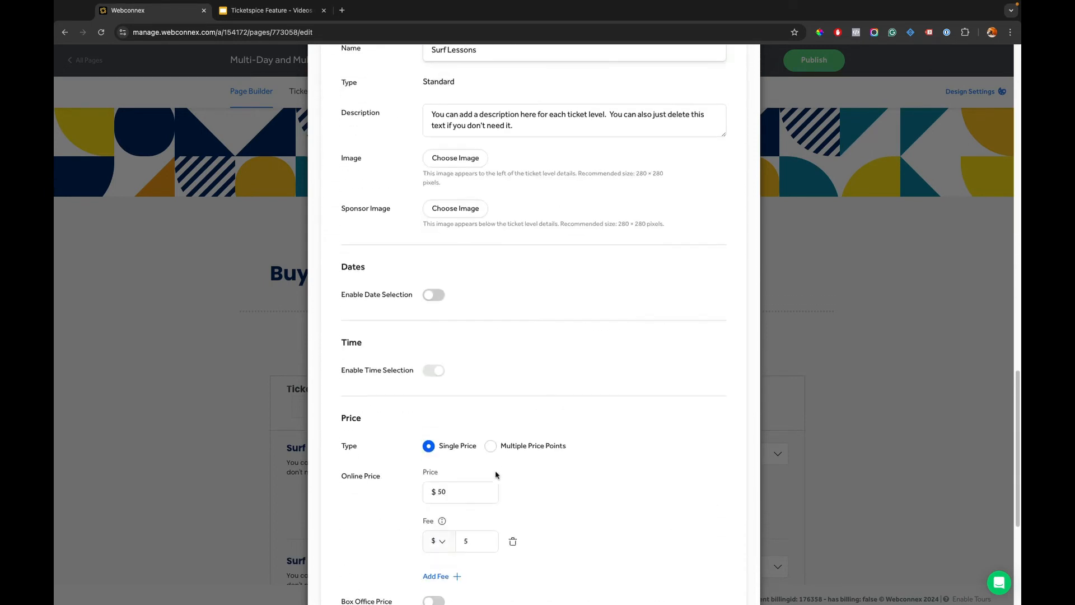
pyautogui.doubleClick(468, 485)
pyautogui.write('100')
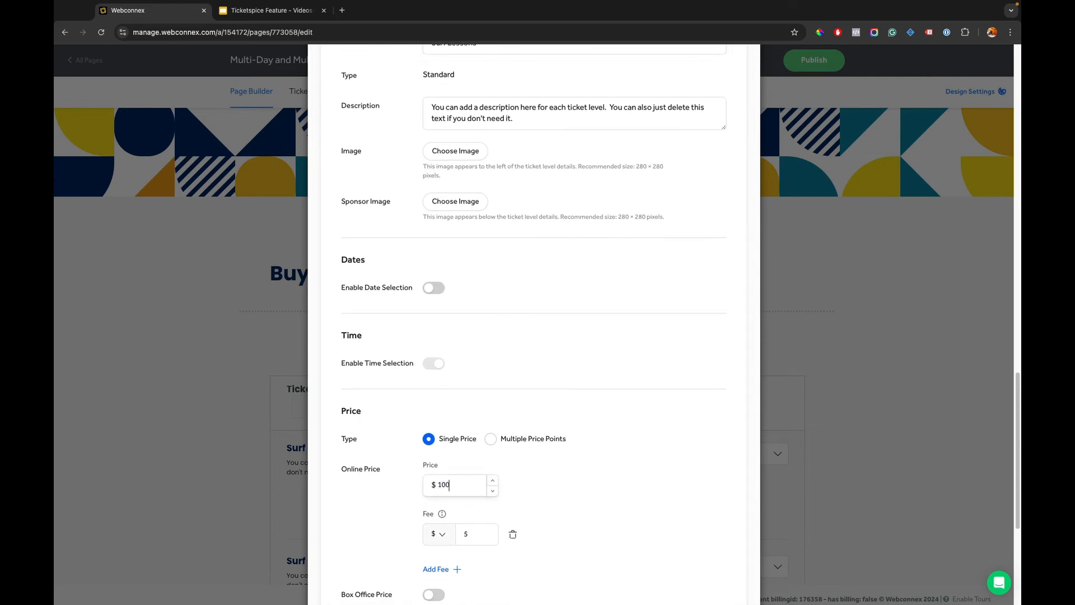
# Enable date selection for Surf Lessons with a range of September 2 to September 30, 2024
pyautogui.click(434, 288)
pyautogui.click(454, 319)
pyautogui.click(456, 392)
pyautogui.click(458, 459)
# Exclude Monday, Tuesday and Wednesday from the Surf Lessons event days
pyautogui.click(465, 354)
pyautogui.click(516, 355)
pyautogui.click(541, 354)
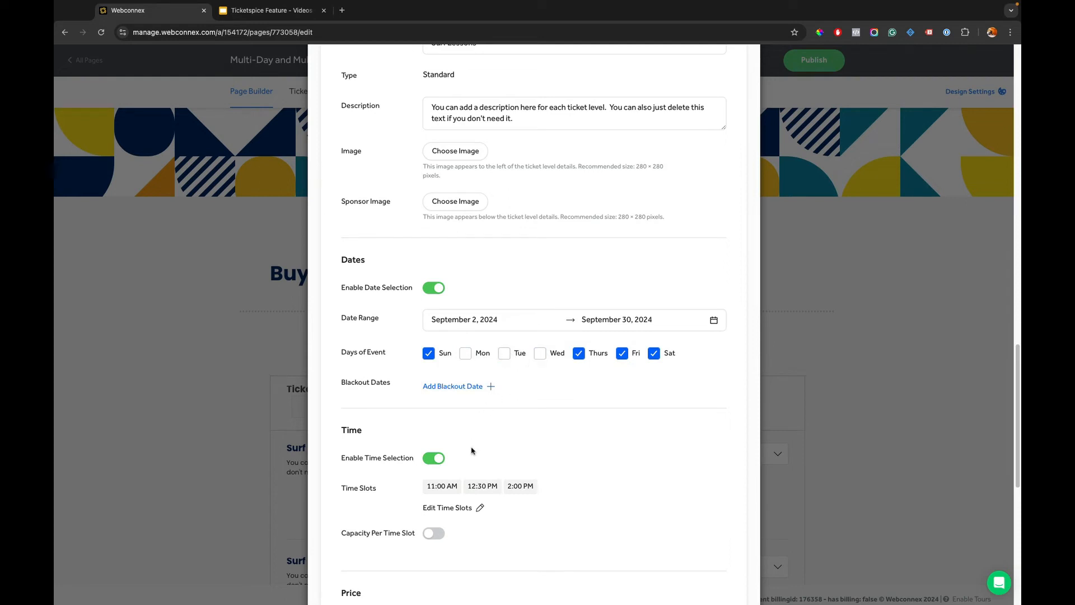
# Add Surf Lessons time slots at 3:30 PM, 5:00 PM and 6:30 PM, using the 90-minute interval
pyautogui.click(480, 508)
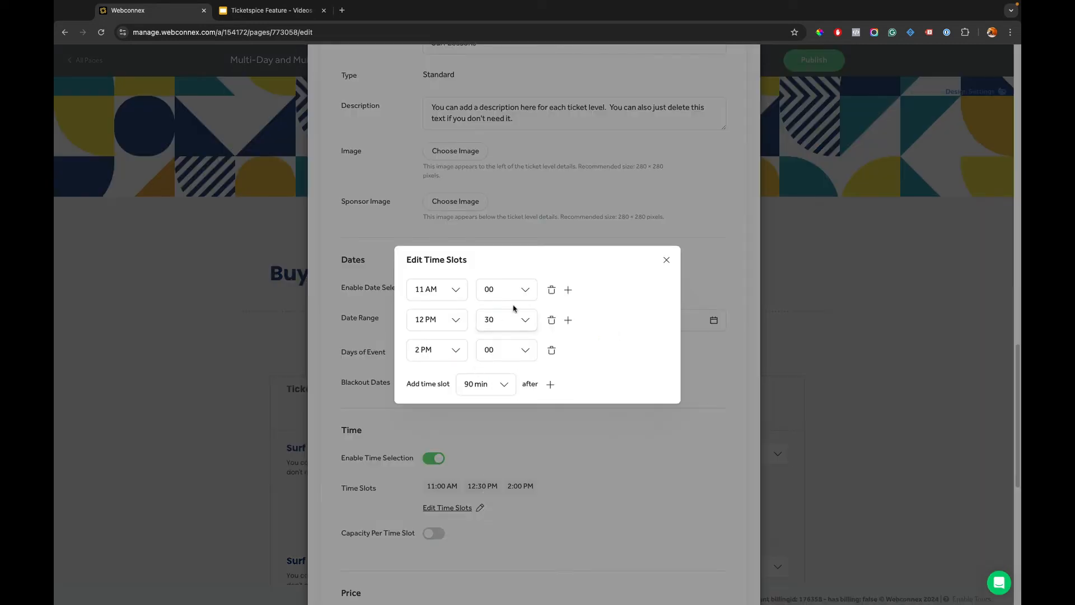
pyautogui.click(550, 384)
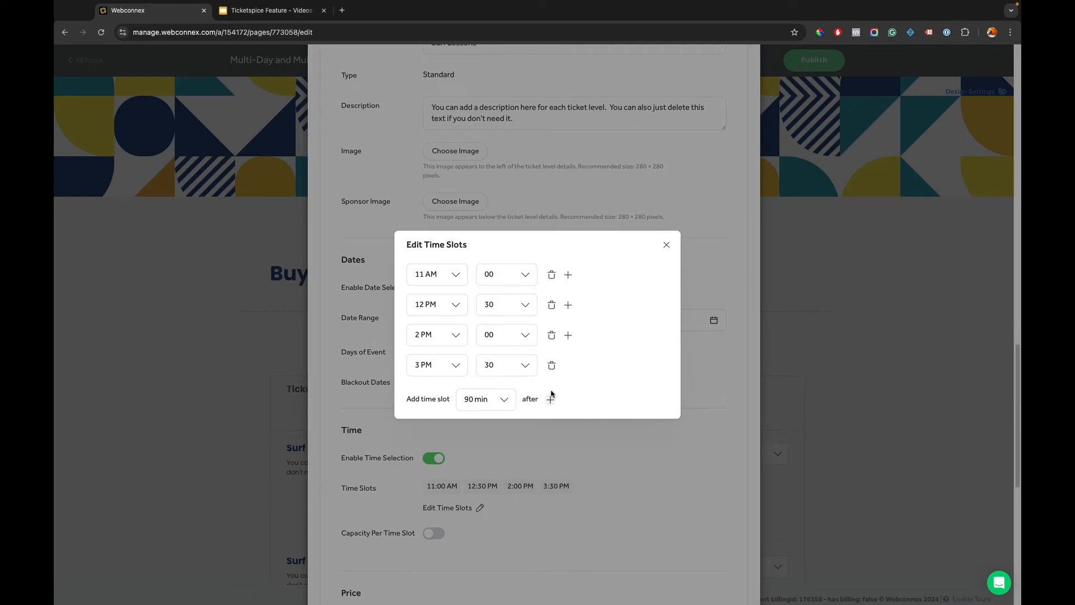
pyautogui.click(551, 400)
pyautogui.click(551, 415)
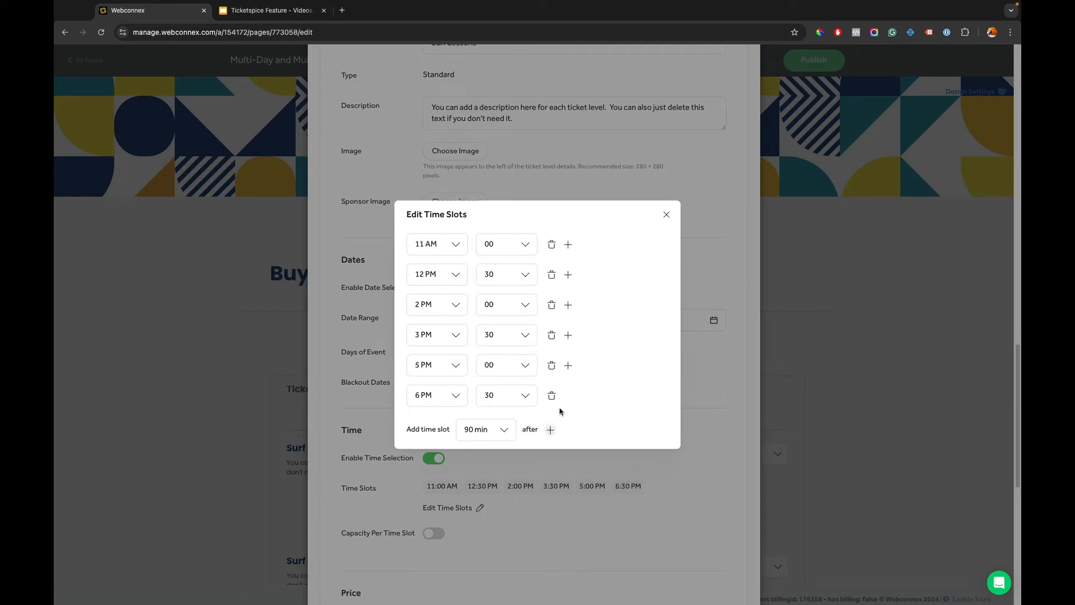
# Add a 6:45 PM Surf Lessons time slot using a 15-minute interval, and close the time slot editor
pyautogui.click(505, 429)
pyautogui.click(481, 450)
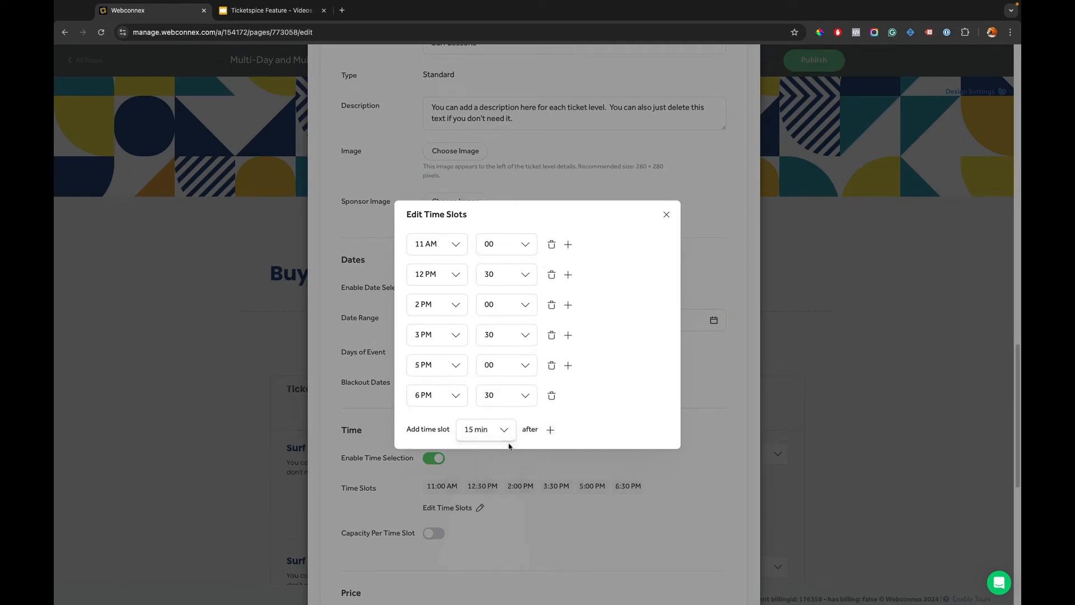
pyautogui.click(549, 432)
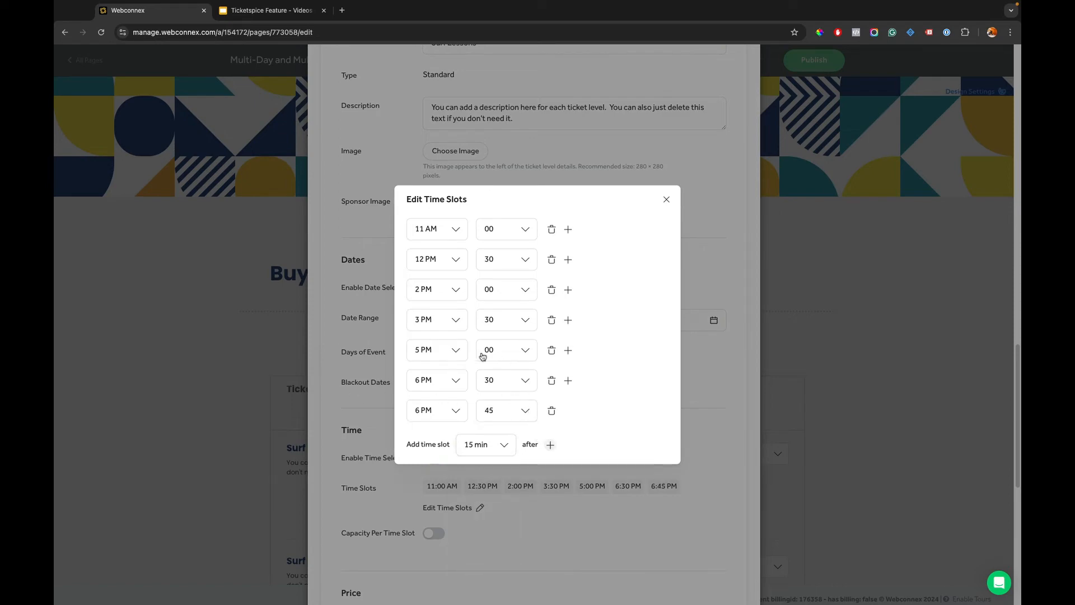
pyautogui.click(666, 199)
# Save the ticket settings and preview the page's Buy Tickets section
pyautogui.scroll(-8, 661, 220)
pyautogui.click(515, 570)
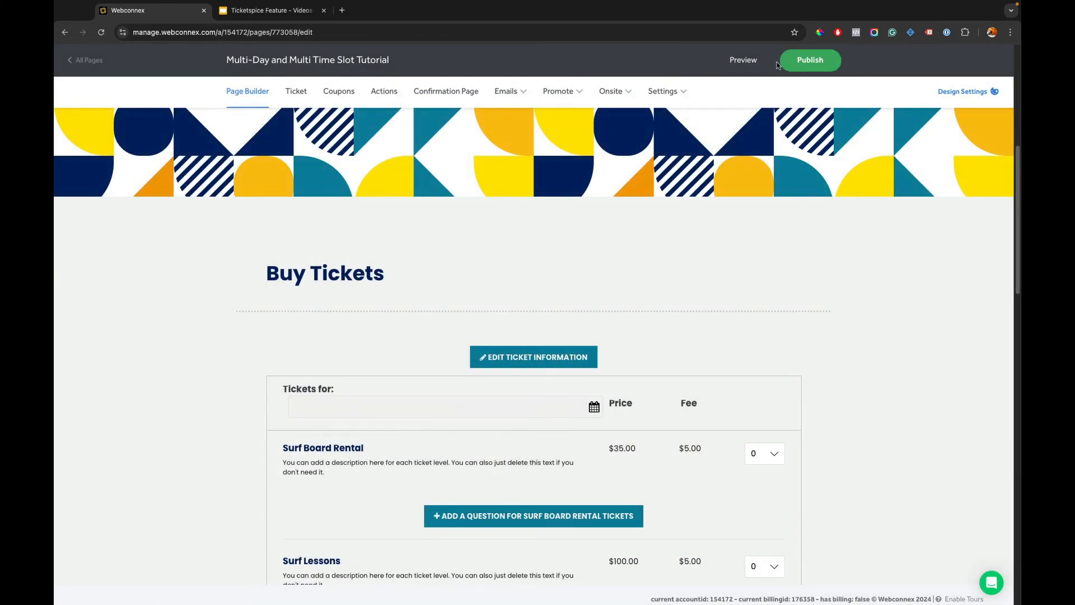
pyautogui.click(752, 60)
pyautogui.scroll(-5, 714, 228)
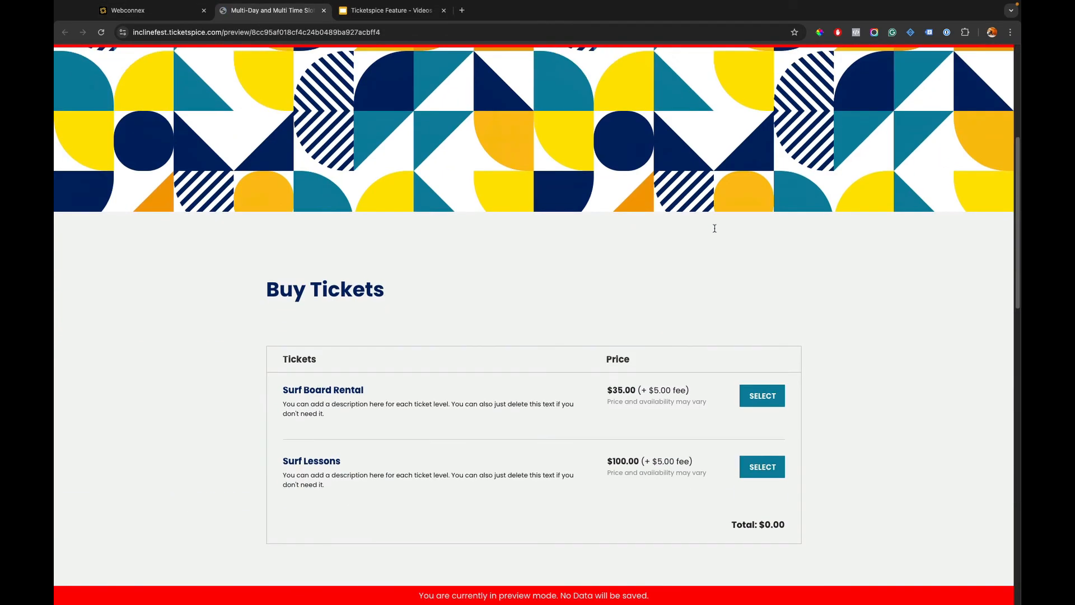
# In the preview, choose September 3, 2024 and a quantity of 2 for Surf Board Rental
pyautogui.scroll(-2, 710, 246)
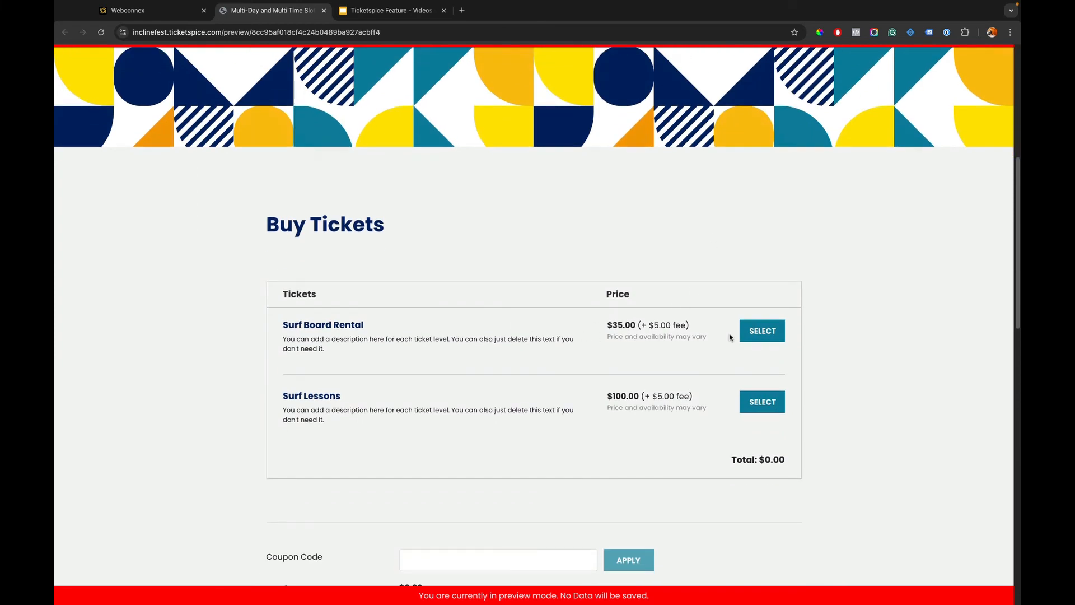
pyautogui.click(759, 332)
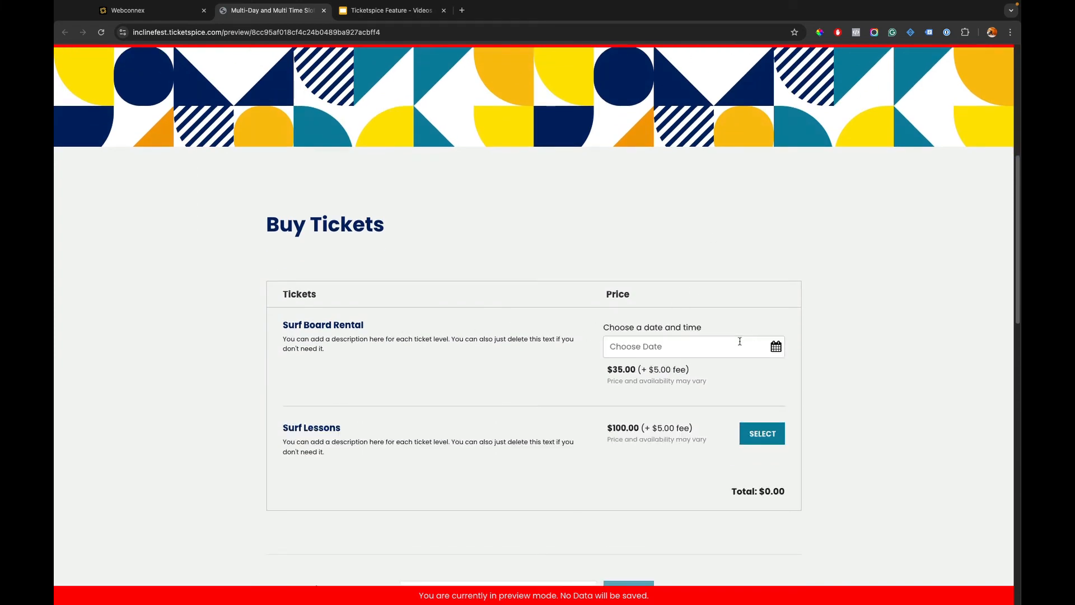
pyautogui.click(732, 346)
pyautogui.click(657, 410)
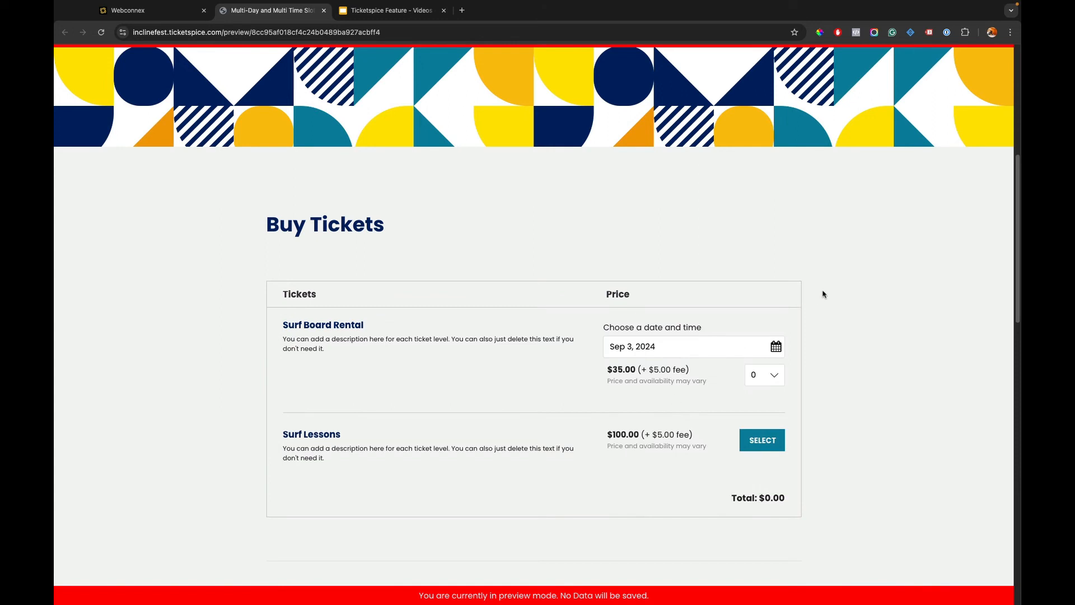
pyautogui.click(787, 376)
pyautogui.click(782, 396)
# In the preview, choose September 7, 2024 at 12:30 PM for Surf Lessons
pyautogui.scroll(-3, 852, 354)
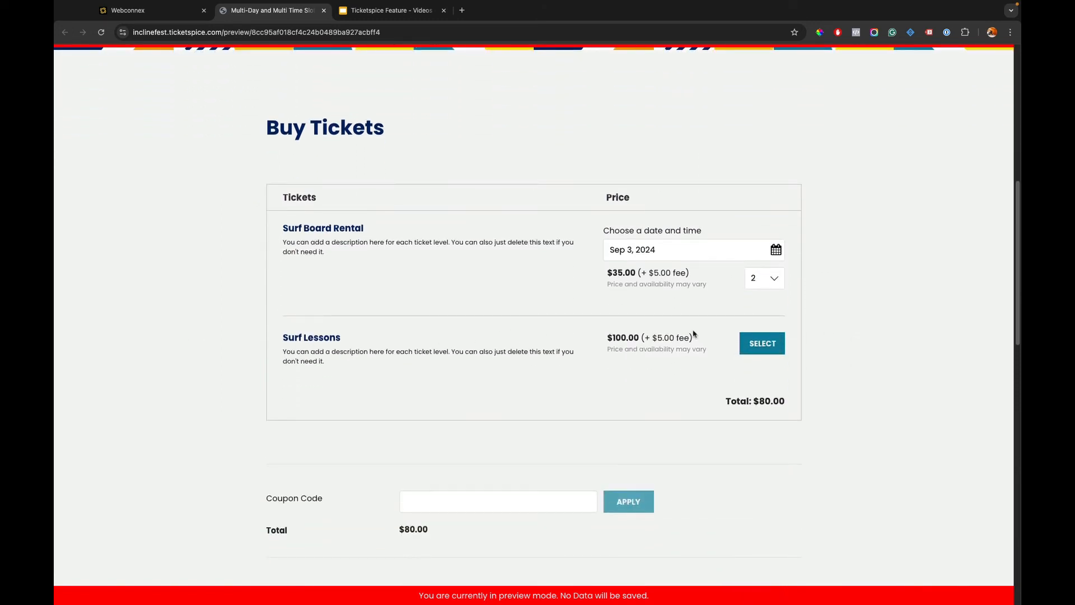
pyautogui.click(761, 341)
pyautogui.click(724, 358)
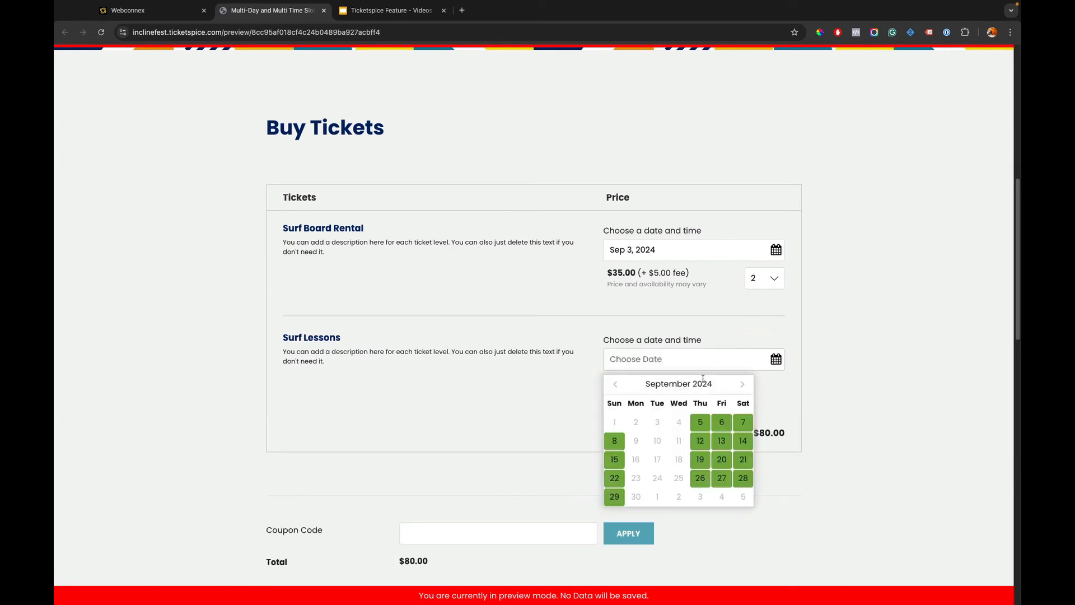
pyautogui.click(743, 423)
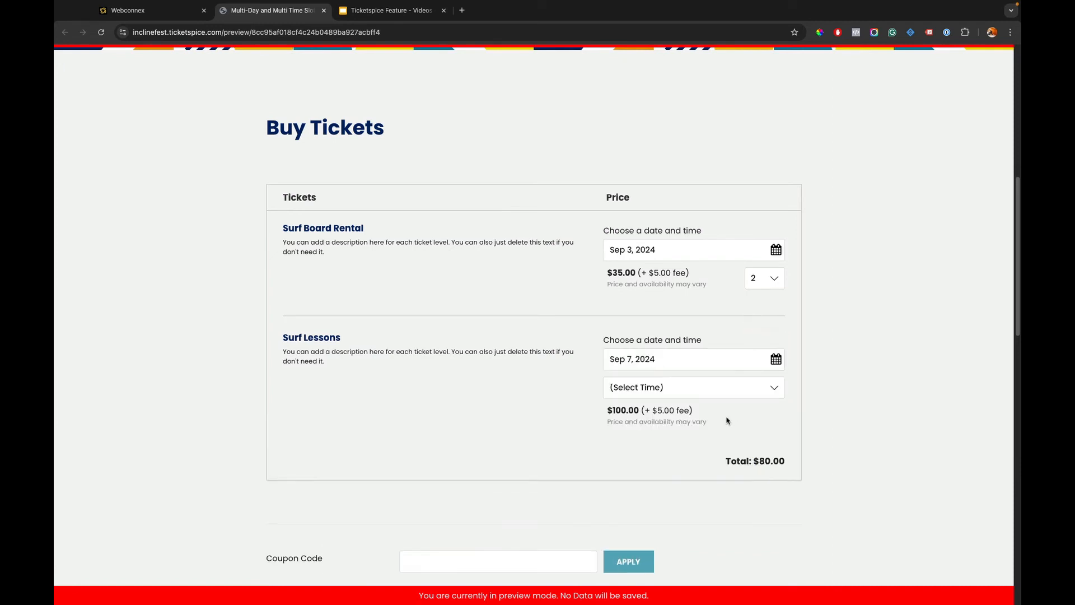
pyautogui.click(696, 393)
pyautogui.click(695, 414)
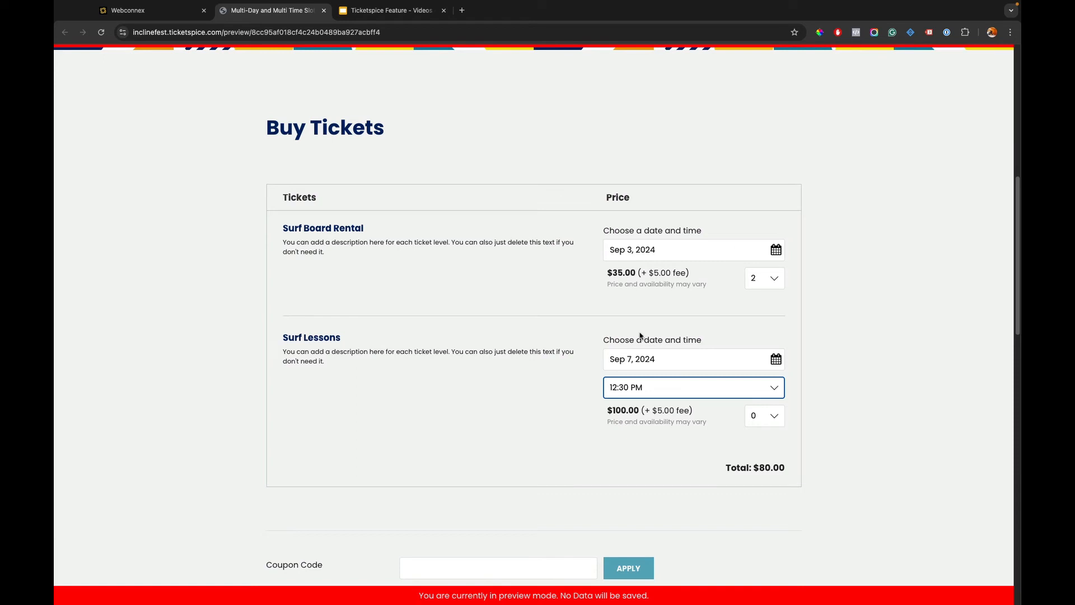
# Close the preview and, in the page's ticket information, switch the Surf Lessons price type to Multiple Price Points
pyautogui.click(324, 11)
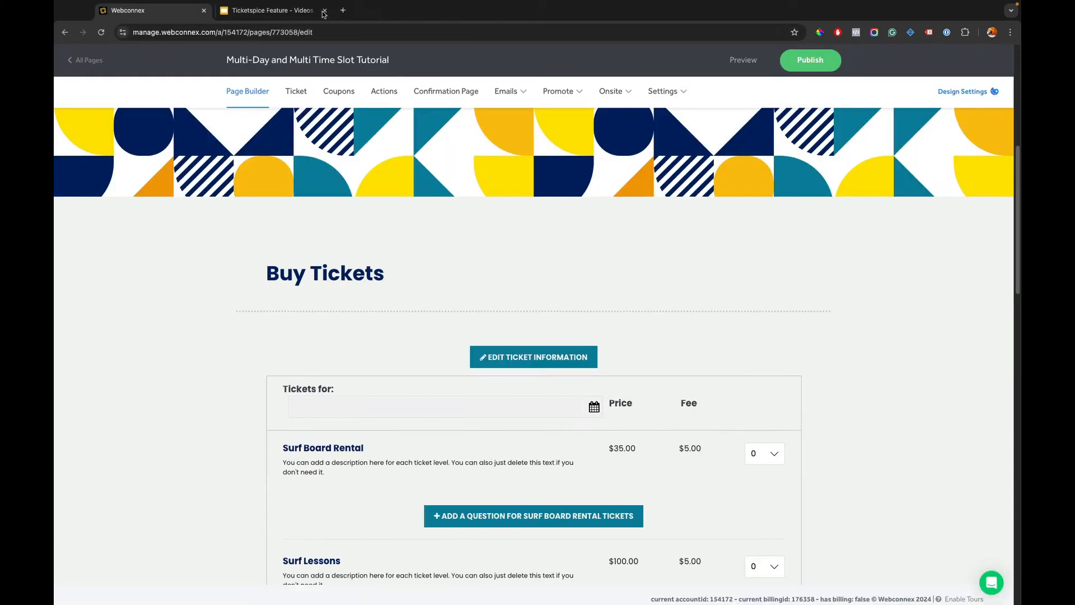
pyautogui.click(533, 356)
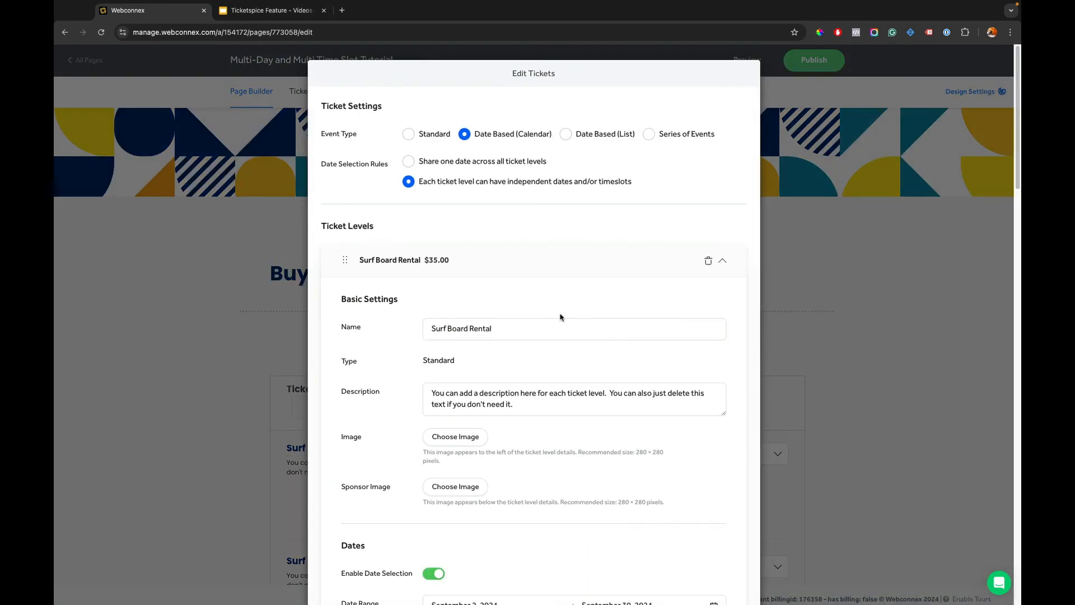
pyautogui.scroll(-5, 560, 317)
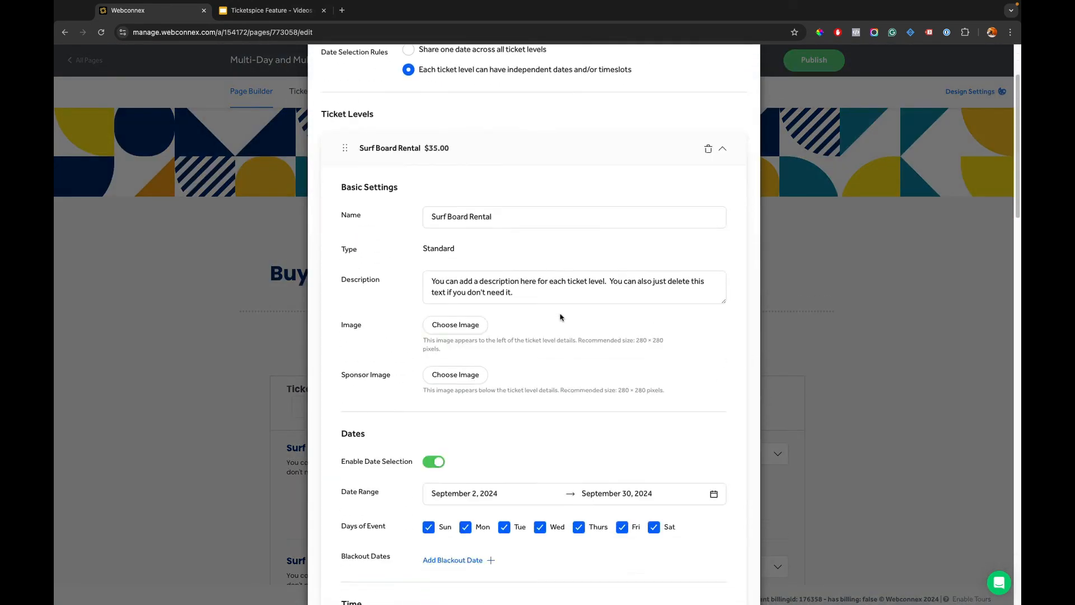
pyautogui.scroll(-2, 561, 316)
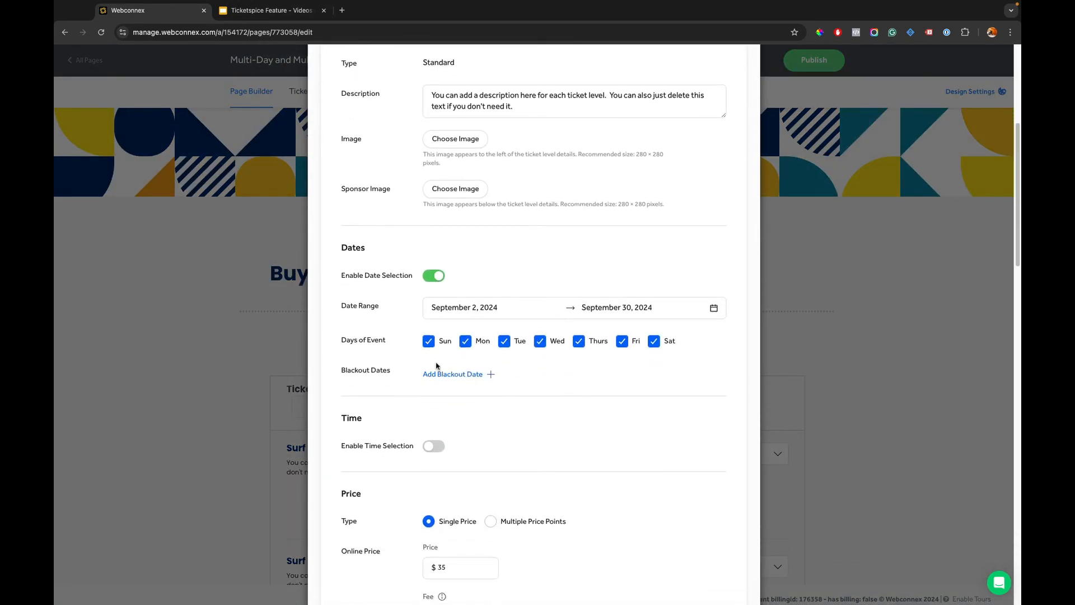
pyautogui.scroll(-3, 496, 390)
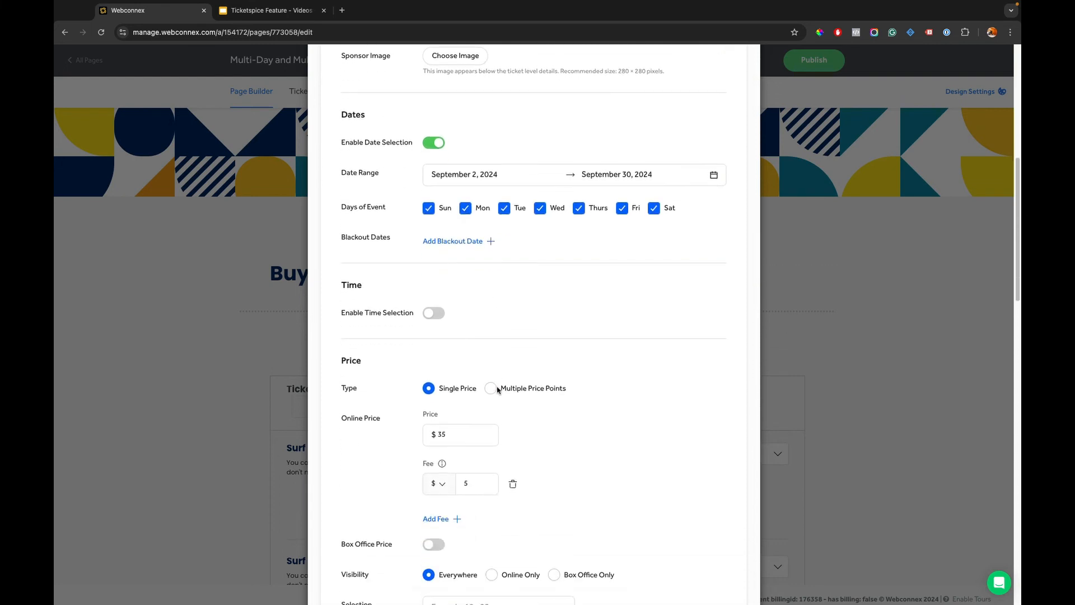
pyautogui.scroll(-8, 616, 421)
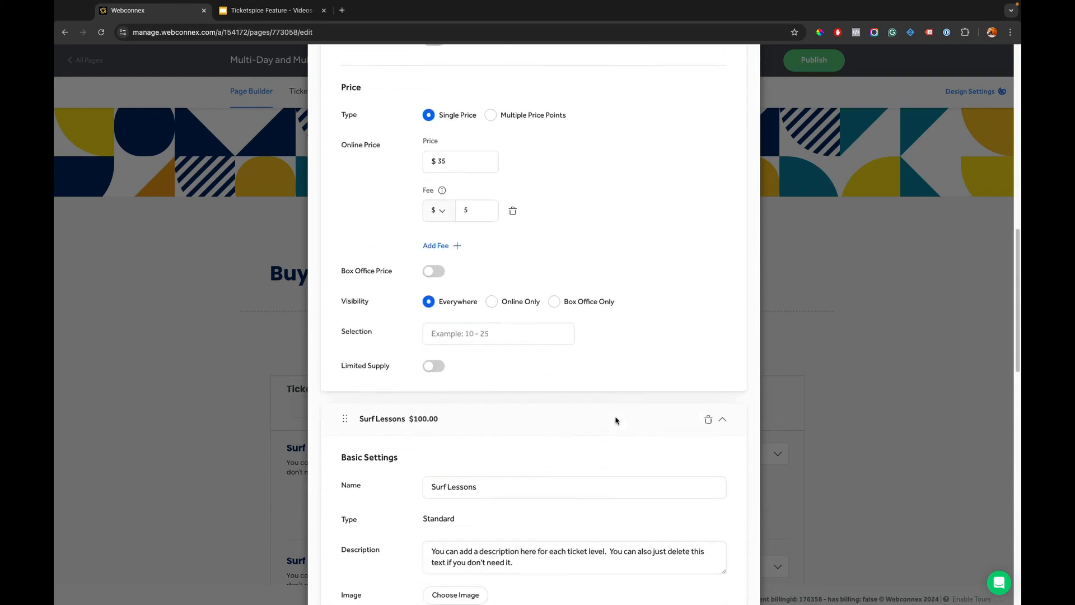
pyautogui.scroll(-5, 615, 421)
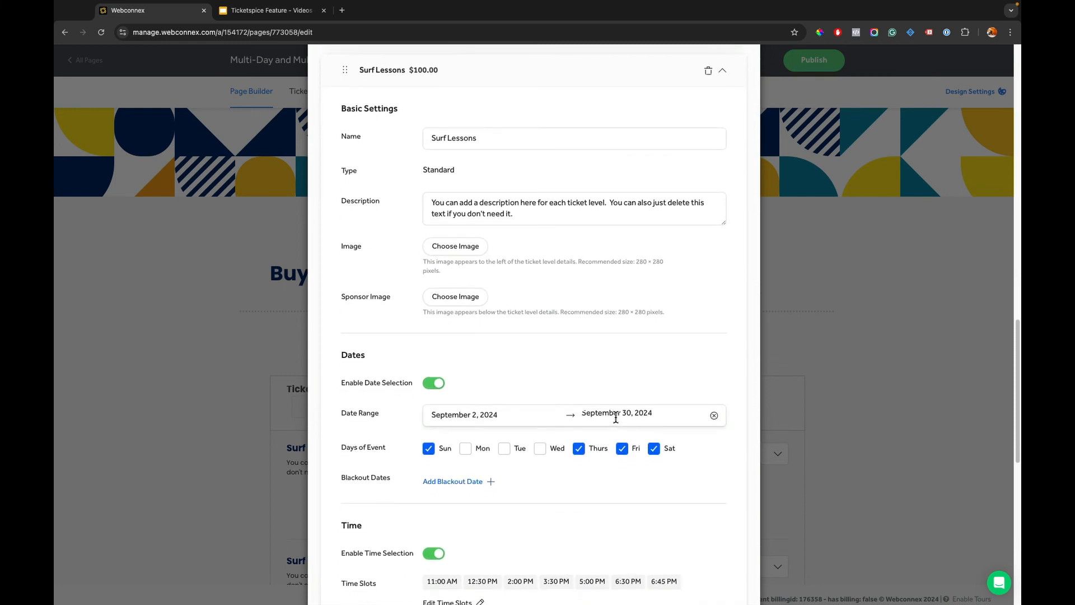
pyautogui.scroll(-2, 616, 418)
pyautogui.scroll(-4, 615, 419)
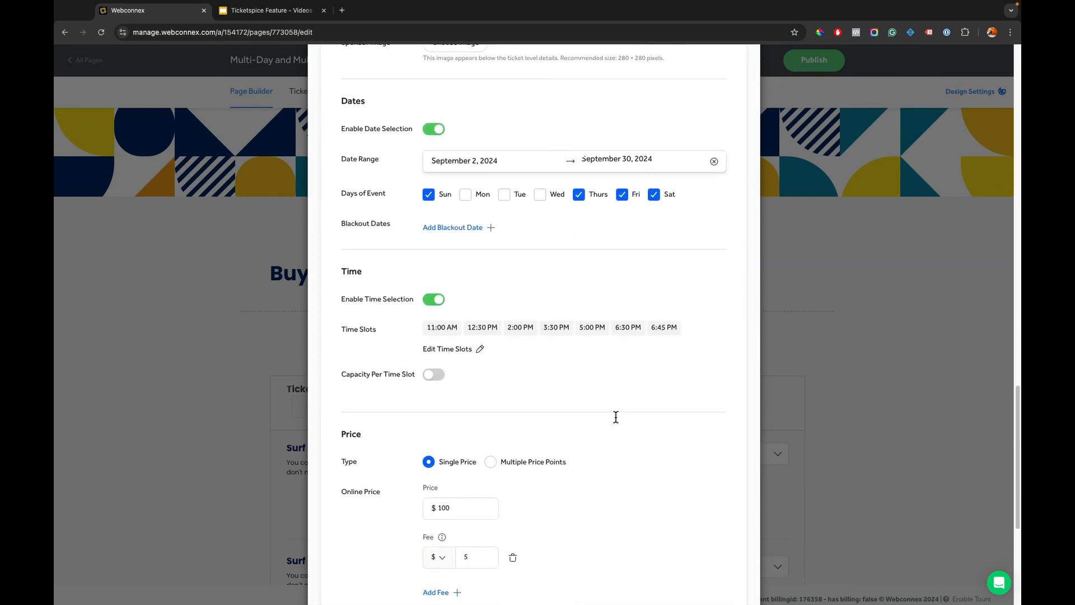
pyautogui.click(527, 444)
pyautogui.scroll(-2, 492, 425)
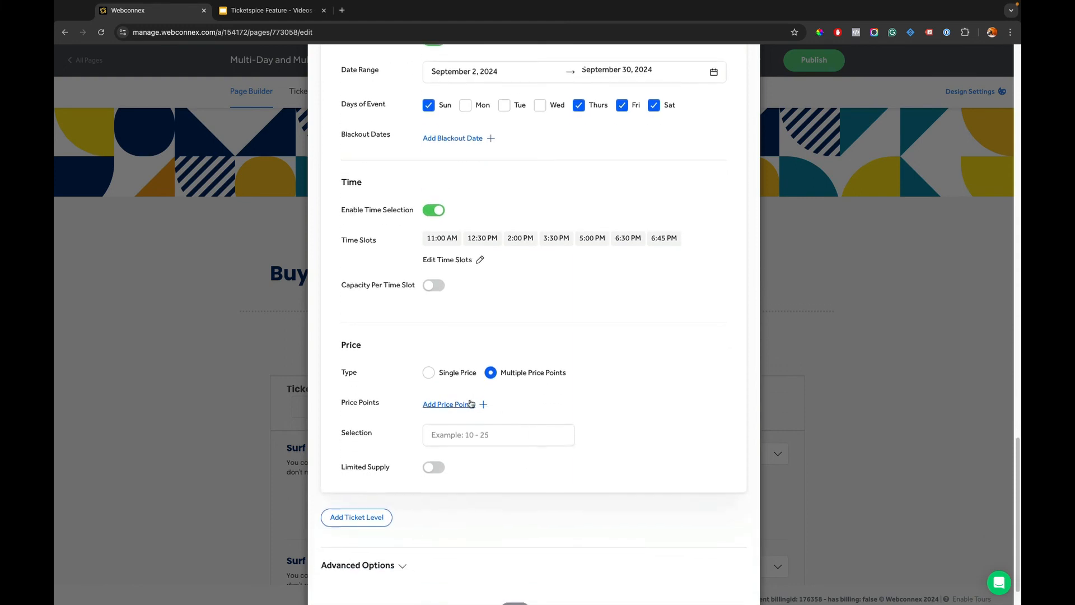
# Add a Surf Lessons price point named Standard with a price of $100
pyautogui.click(466, 403)
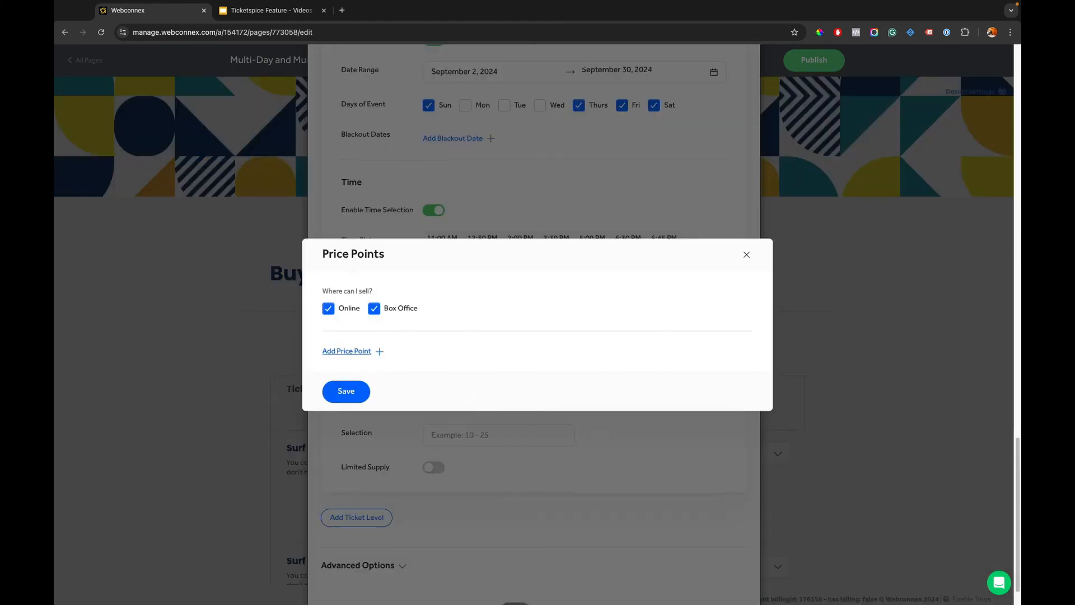
pyautogui.click(362, 352)
pyautogui.click(377, 259)
pyautogui.write('Standard')
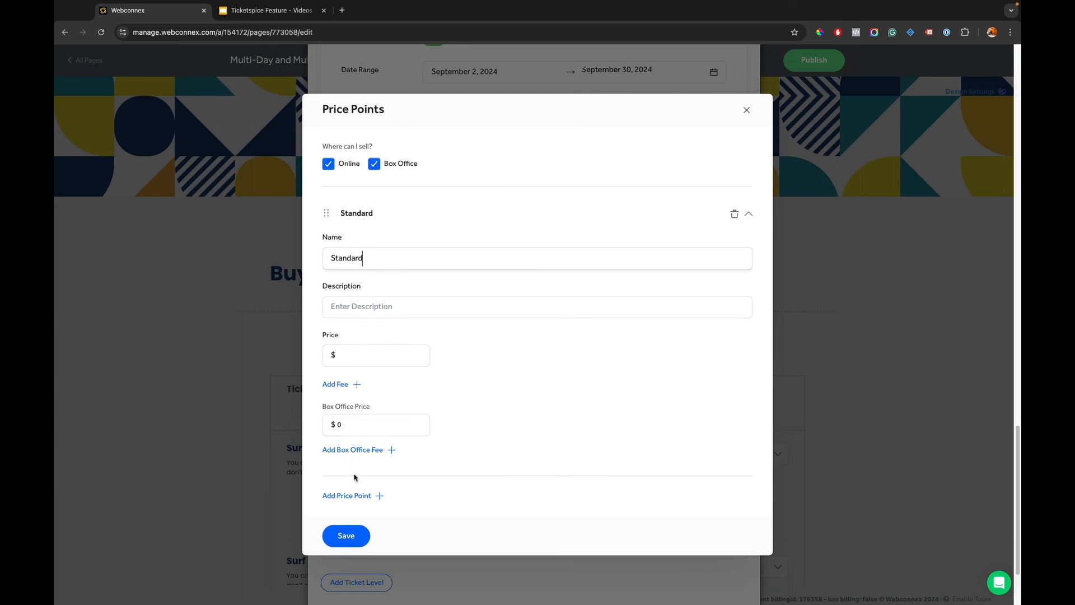
pyautogui.click(348, 352)
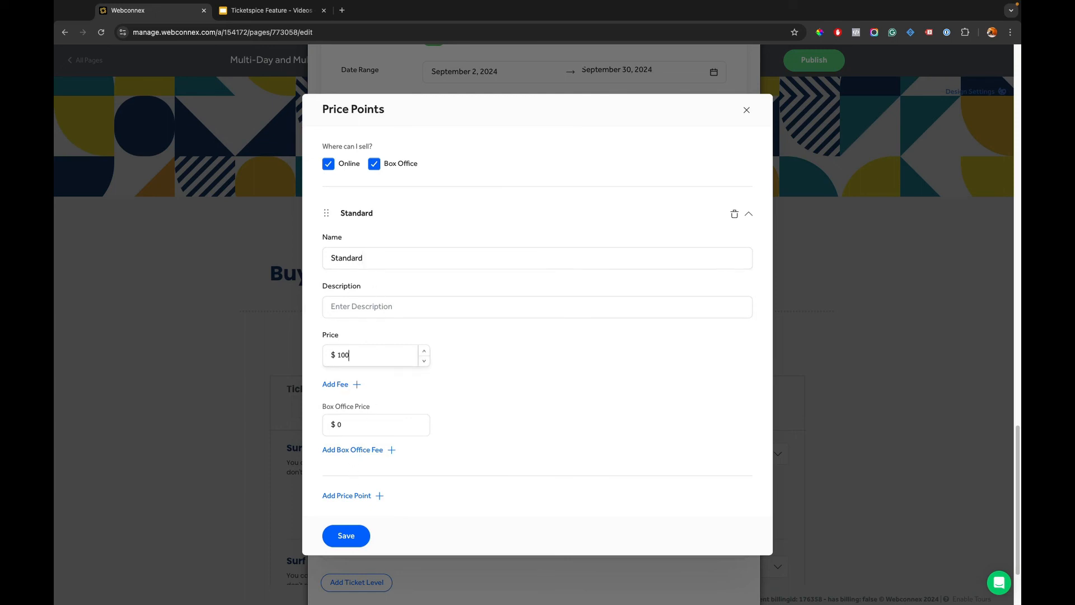
# Add a second price point named With Surfboard Rental at $150 and save the price points
pyautogui.click(347, 495)
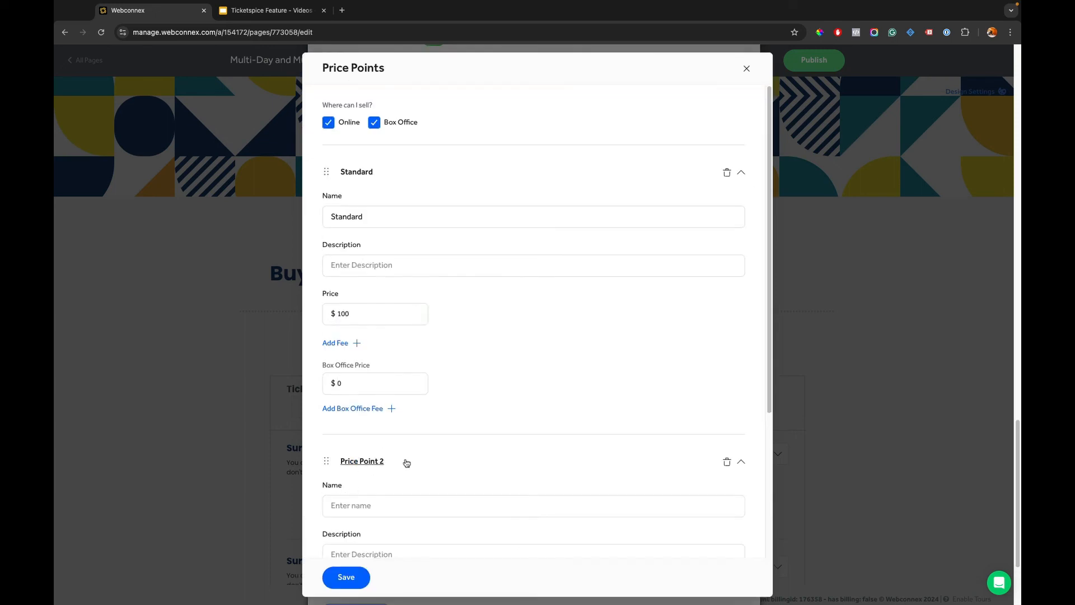
pyautogui.scroll(-2, 403, 459)
pyautogui.click(375, 426)
pyautogui.write('With')
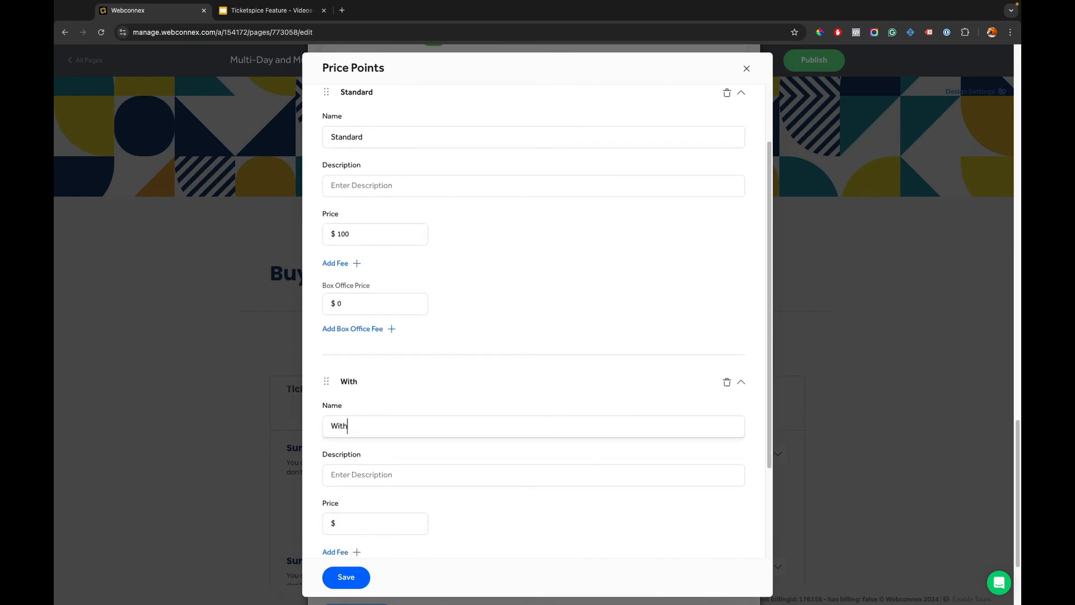
pyautogui.write(' Surfboard Rental')
pyautogui.scroll(-3, 381, 456)
pyautogui.click(375, 392)
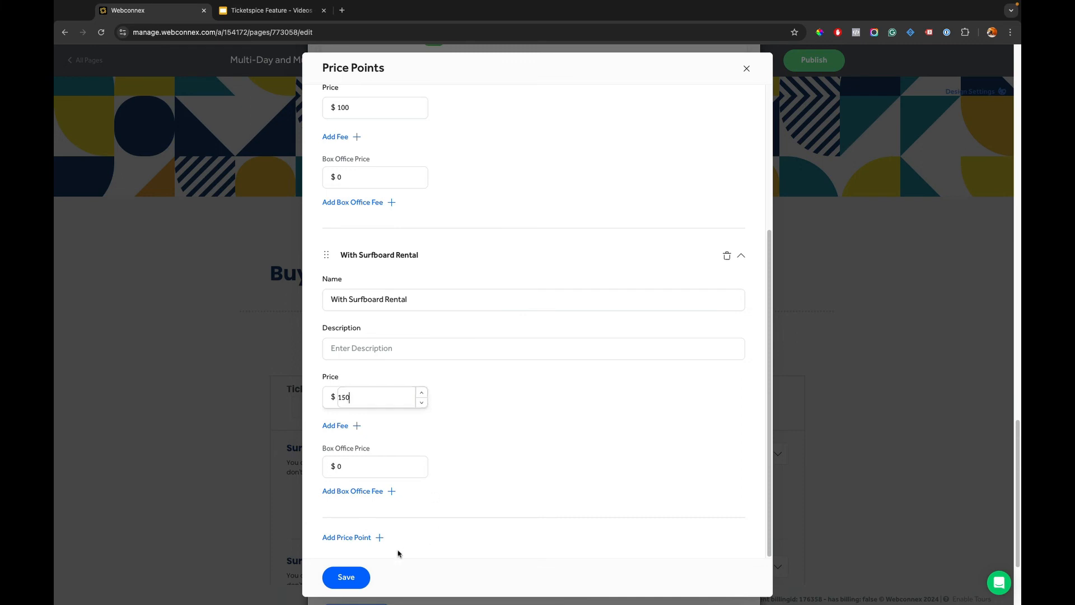
pyautogui.click(359, 577)
# Save the page with the new Surf Lessons price points and preview its Buy Tickets section
pyautogui.scroll(-3, 571, 363)
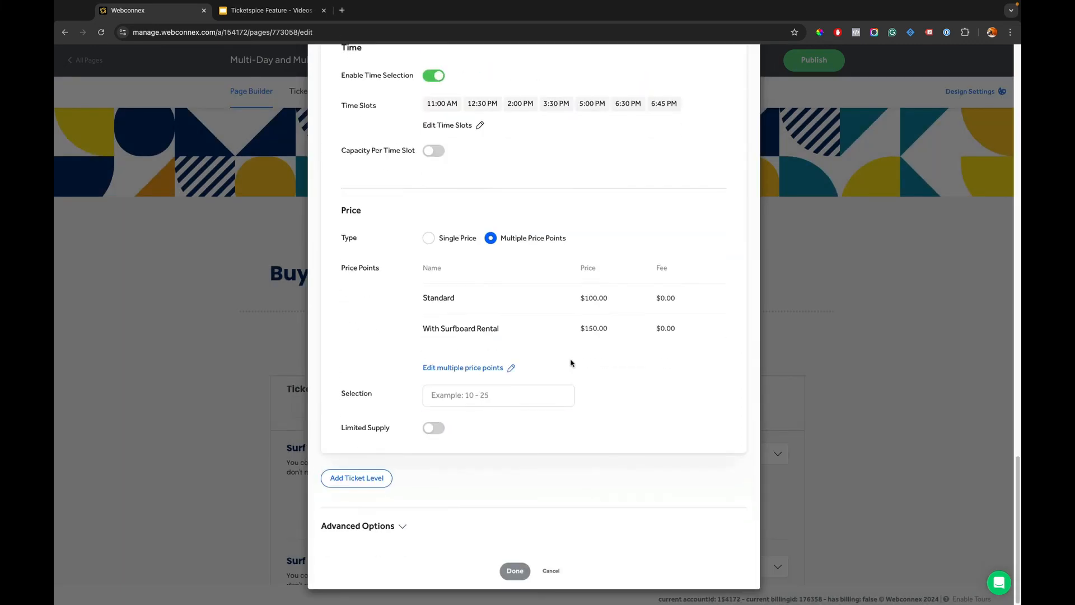
pyautogui.click(515, 571)
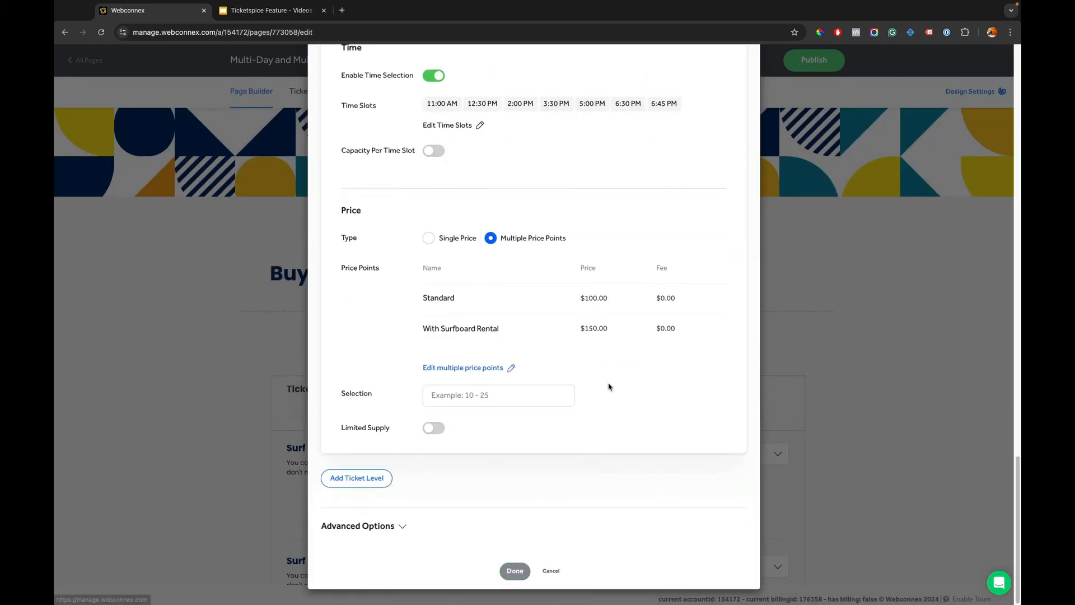
pyautogui.scroll(3, 605, 294)
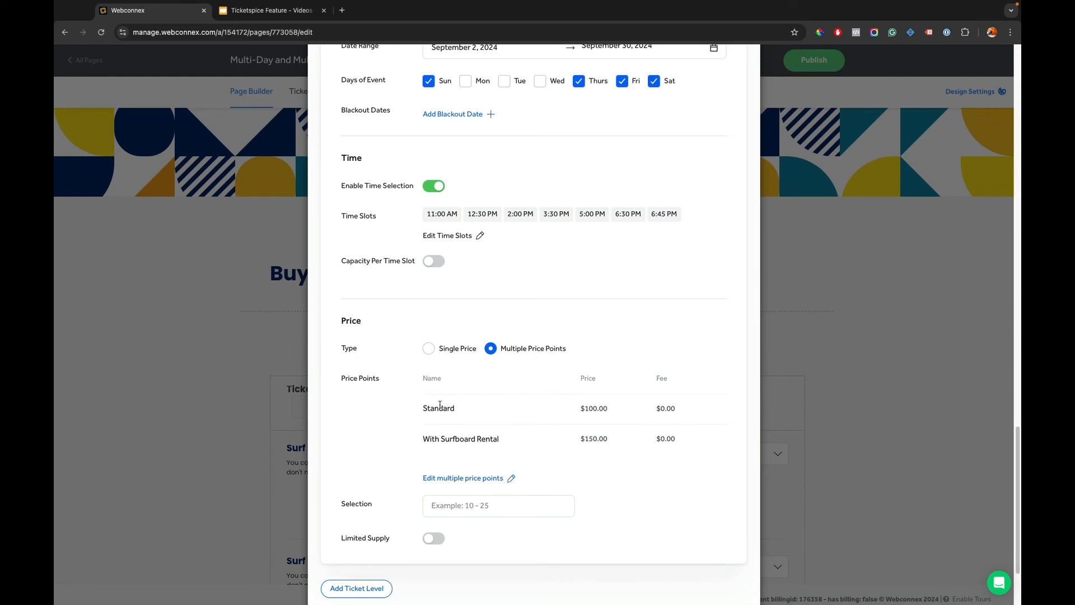
pyautogui.scroll(-3, 459, 480)
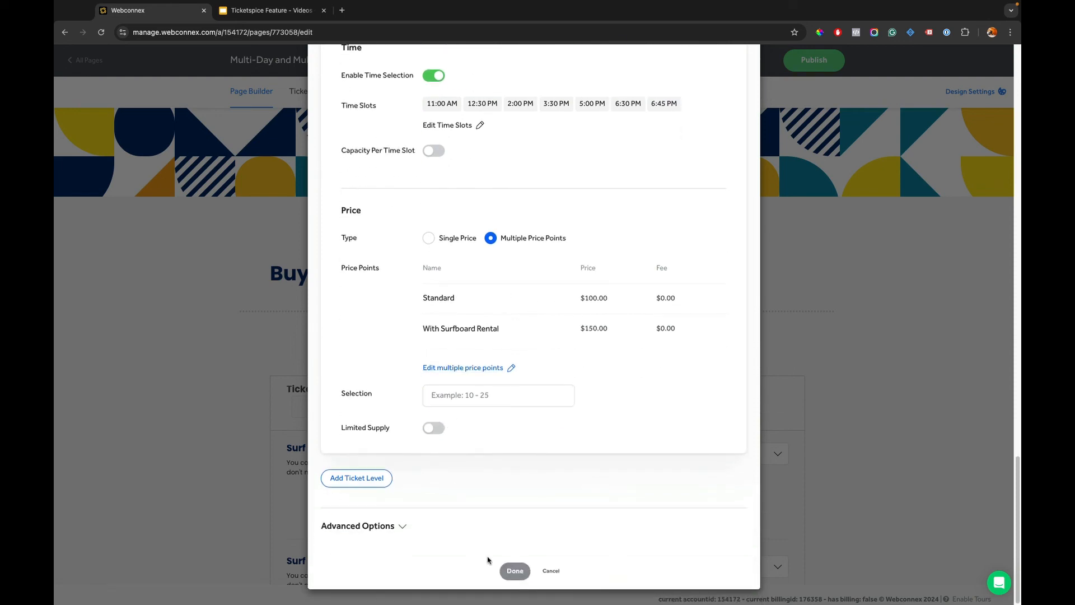
pyautogui.click(514, 572)
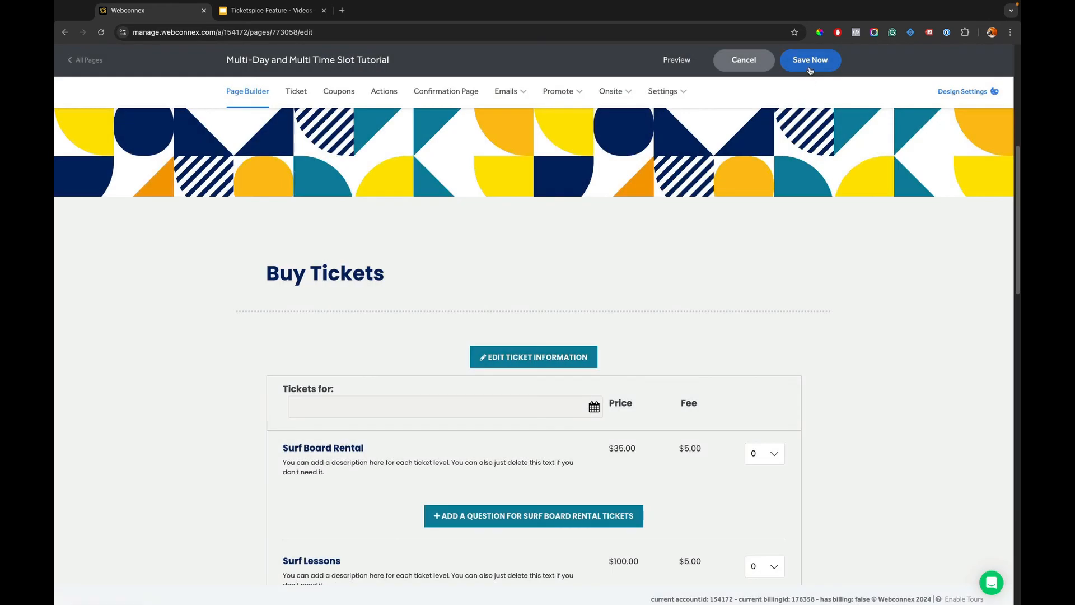
pyautogui.click(810, 70)
pyautogui.click(745, 61)
pyautogui.scroll(-8, 616, 193)
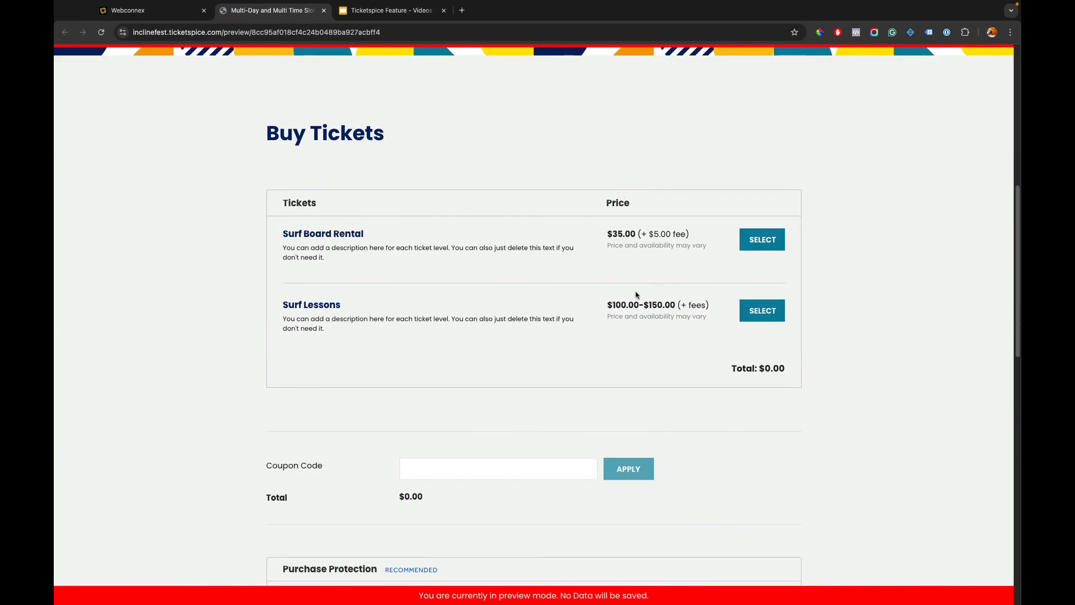
# In the preview, select two Surf Lessons tickets for September 7, 2024 at 2:00 PM
pyautogui.click(762, 310)
pyautogui.click(751, 327)
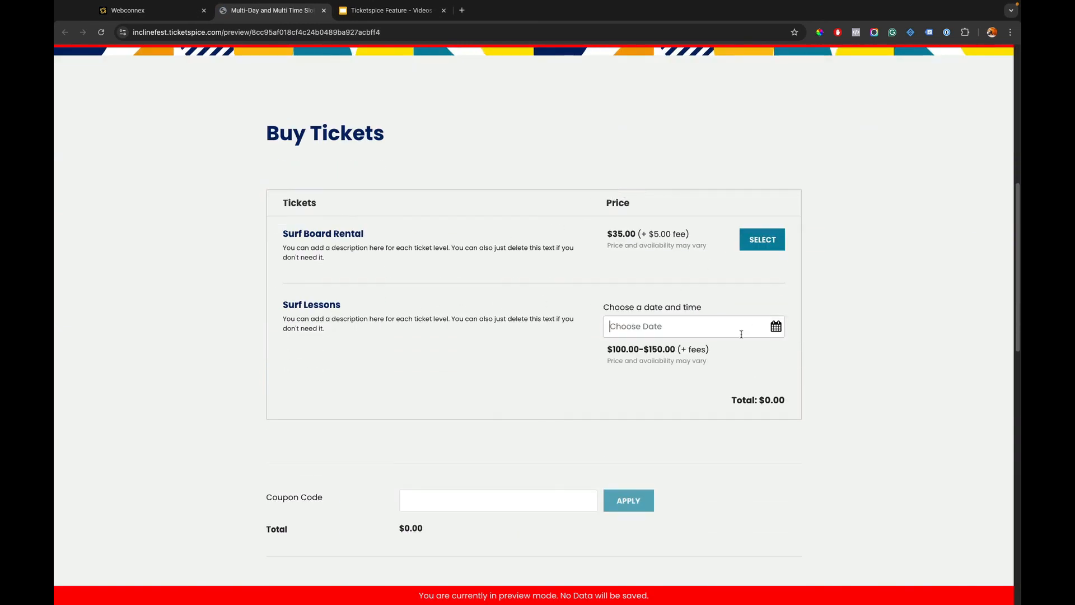
pyautogui.click(743, 389)
pyautogui.click(689, 362)
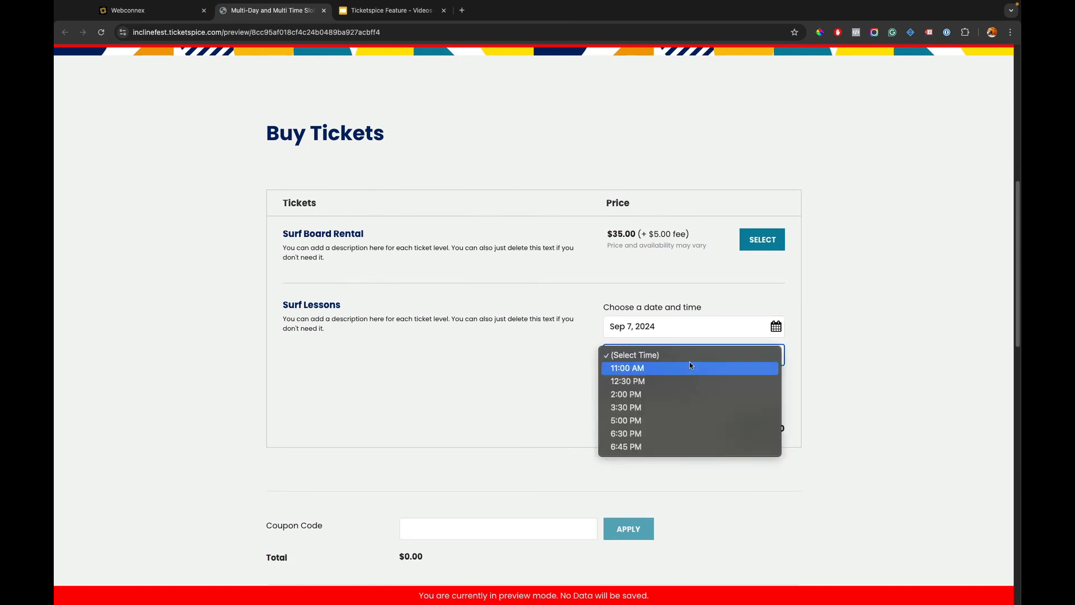
pyautogui.click(686, 395)
pyautogui.click(767, 381)
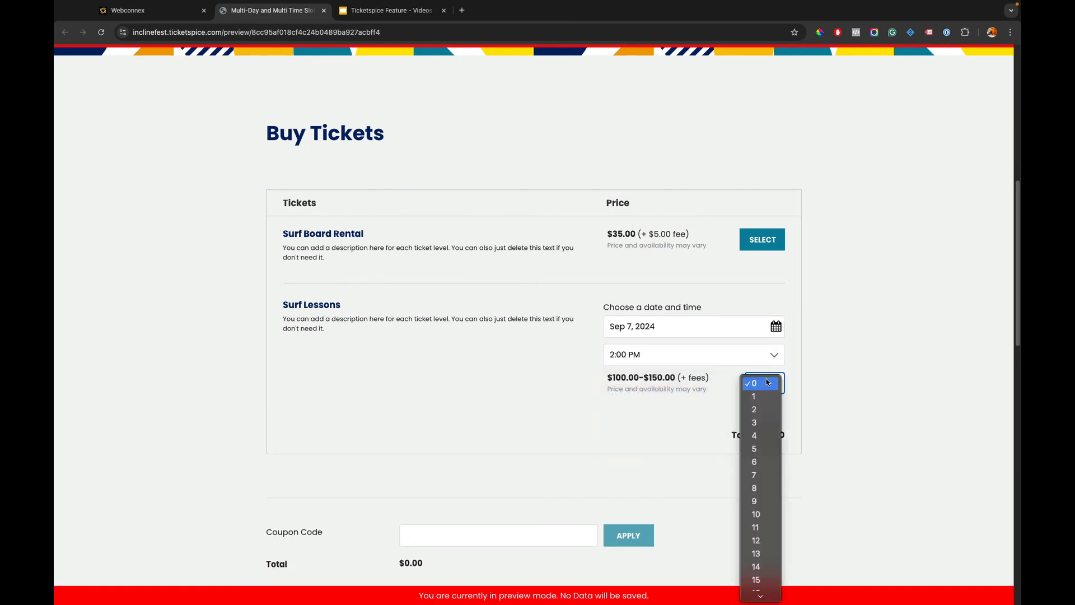
pyautogui.click(765, 409)
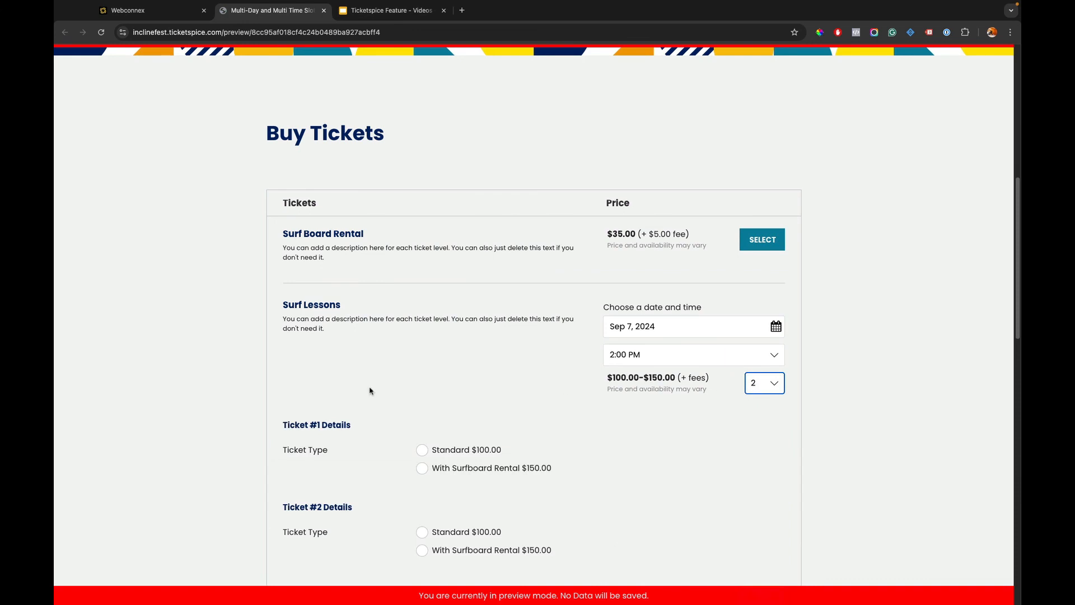
# Choose Standard as the type for Ticket #1 and With Surfboard Rental for Ticket #2
pyautogui.scroll(-3, 370, 390)
pyautogui.click(421, 349)
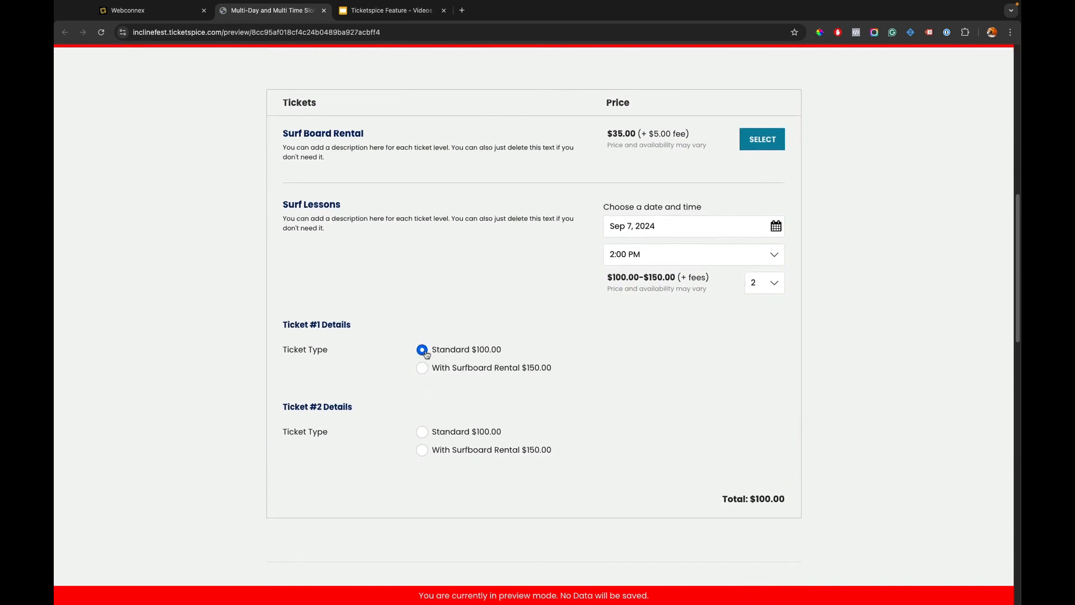
pyautogui.click(423, 450)
pyautogui.scroll(2, 823, 418)
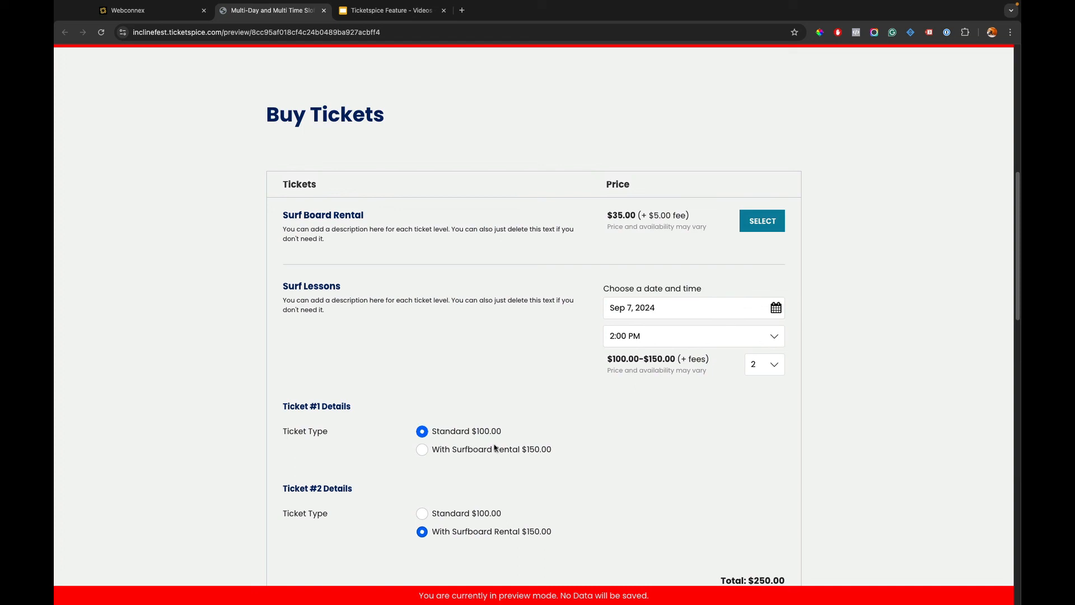
# Return to the page builder, change the event type to Date Based (List) and apply the ticket settings
pyautogui.click(143, 10)
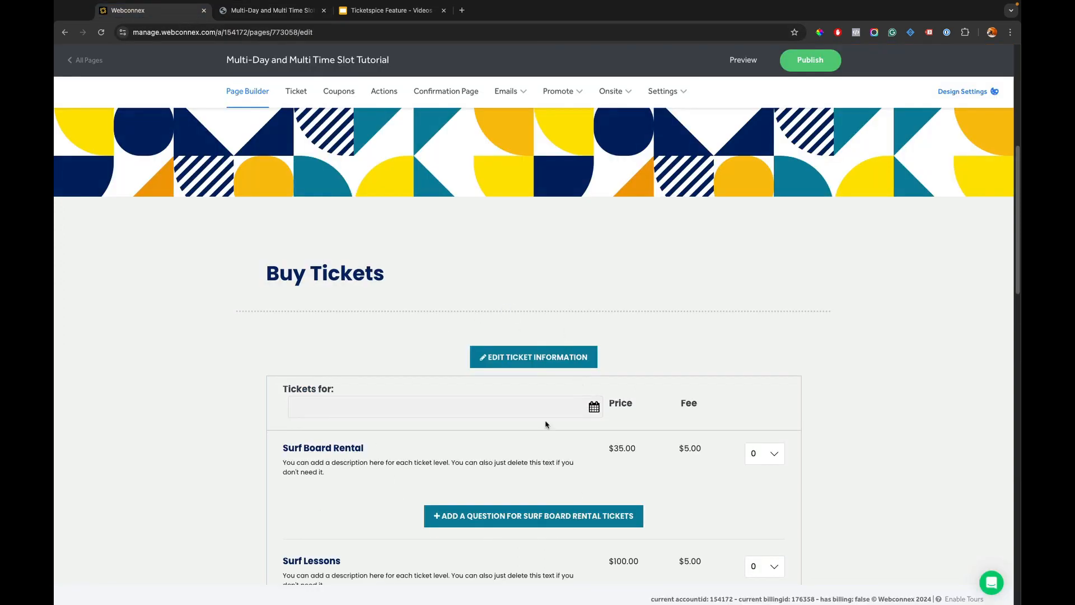
pyautogui.click(531, 364)
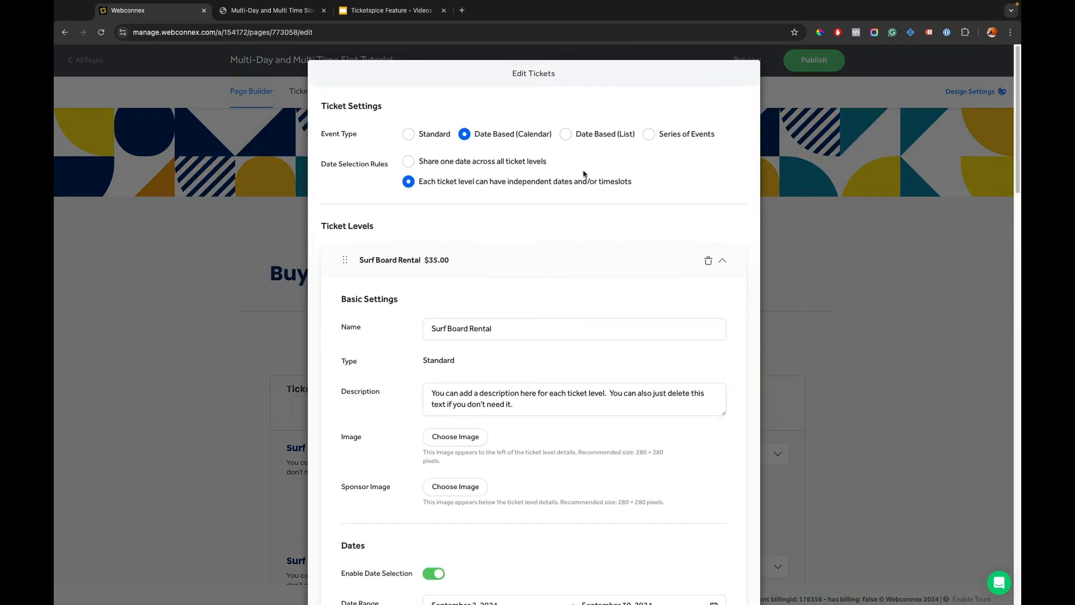
pyautogui.click(590, 139)
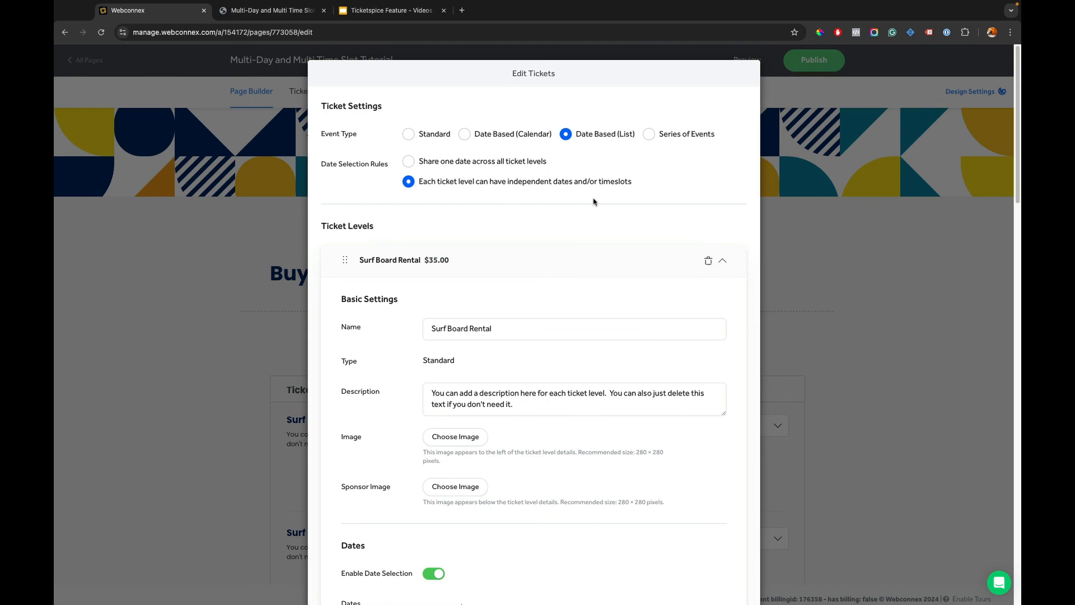
pyautogui.scroll(-20, 594, 201)
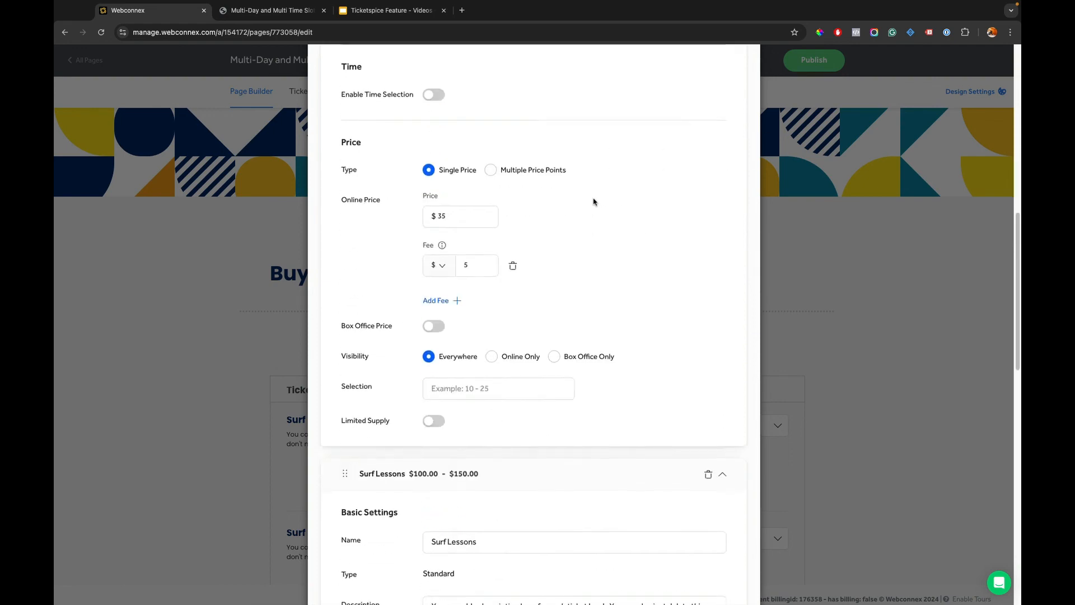
pyautogui.scroll(-5, 594, 202)
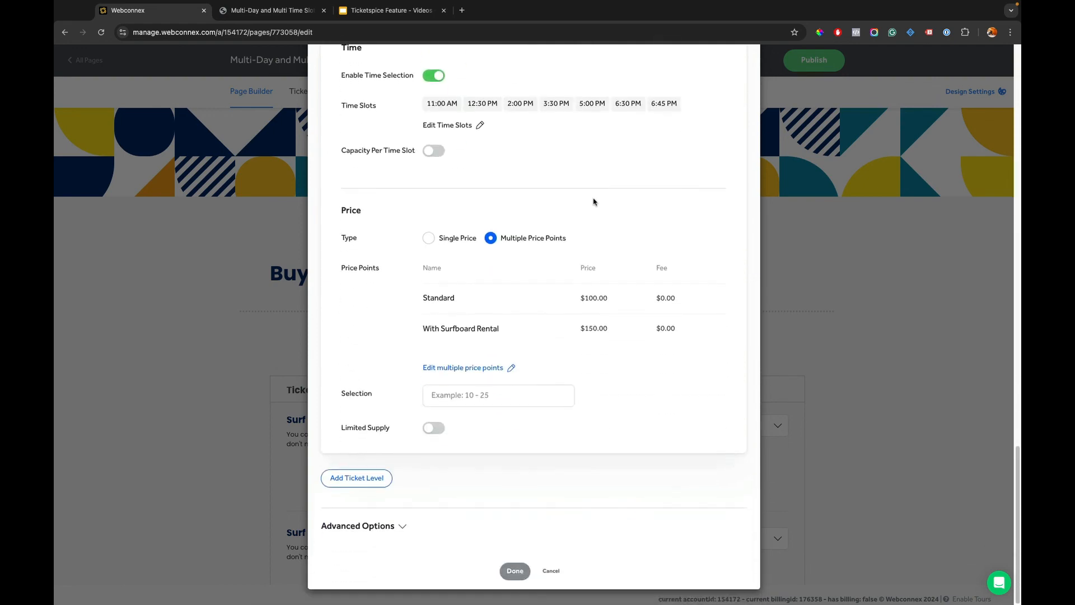
pyautogui.click(522, 570)
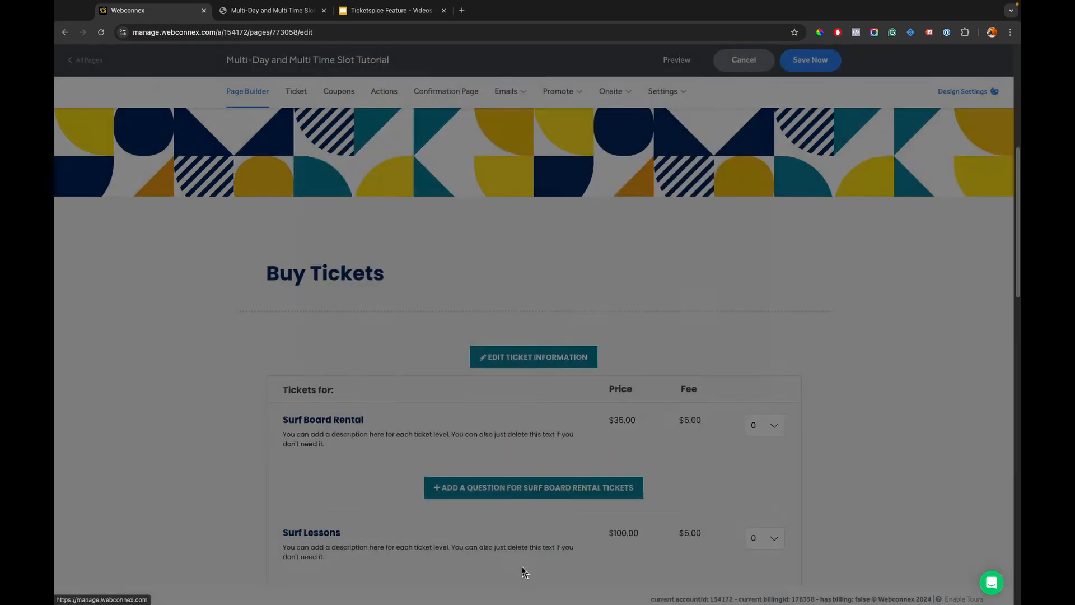